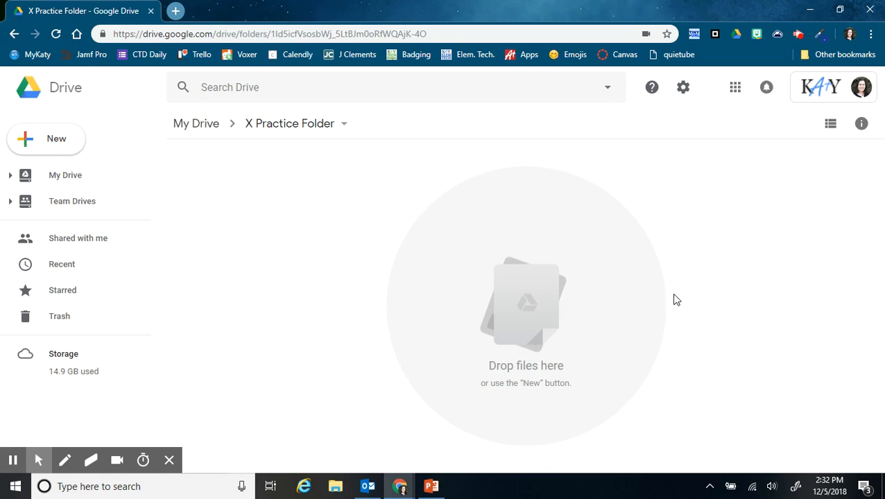
{"action": "left_click", "coordinate": [736, 92]}
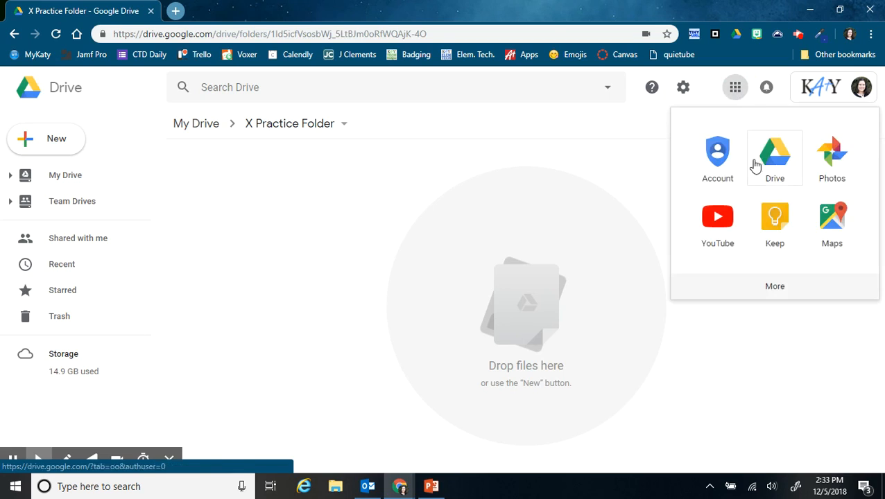
{"action": "left_click", "coordinate": [653, 179]}
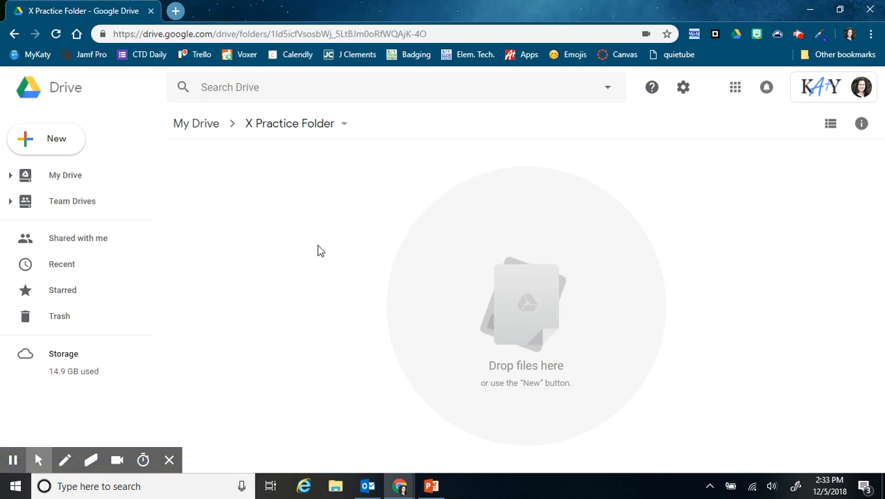
- Create a new blank Google Form inside X Practice Folder
{"action": "left_click", "coordinate": [61, 144]}
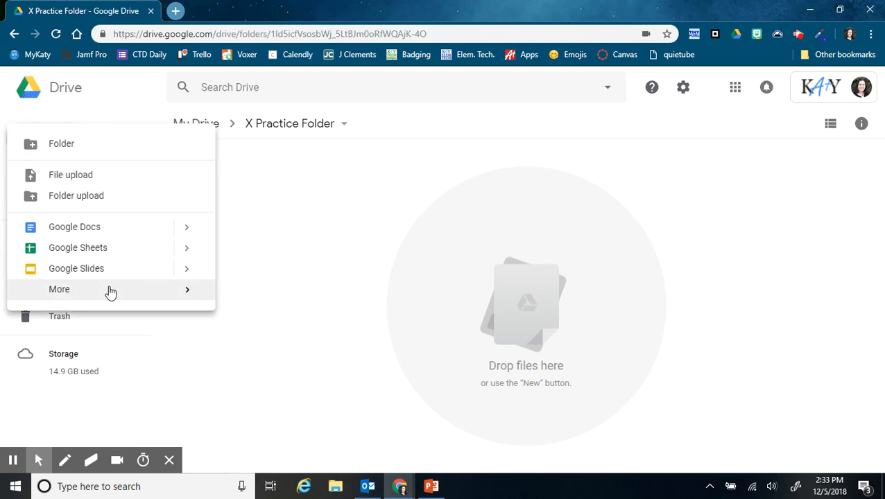
{"action": "mouse_move", "coordinate": [109, 292]}
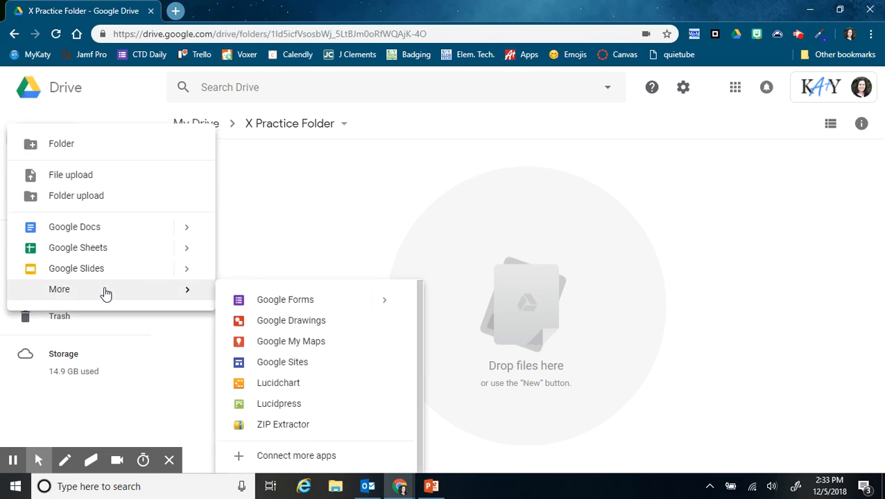
{"action": "left_click", "coordinate": [285, 300]}
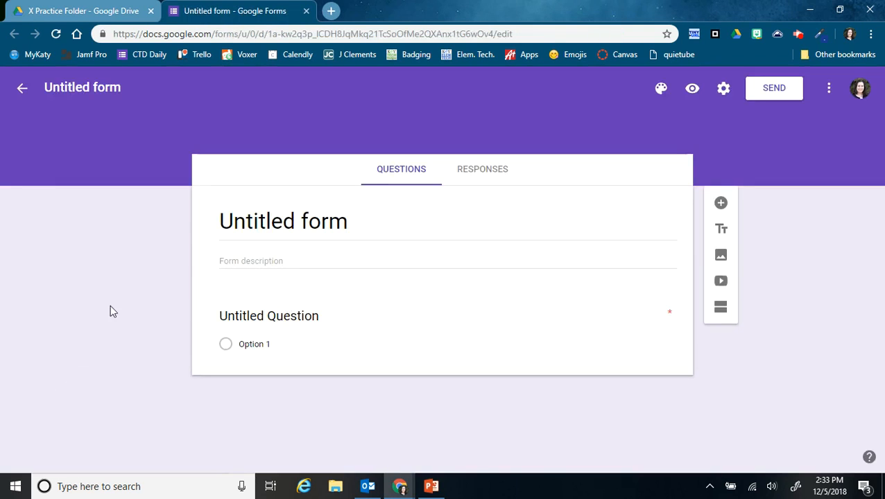
- Title the form "Math Quiz" and give the form file the same name
{"action": "left_click", "coordinate": [271, 221]}
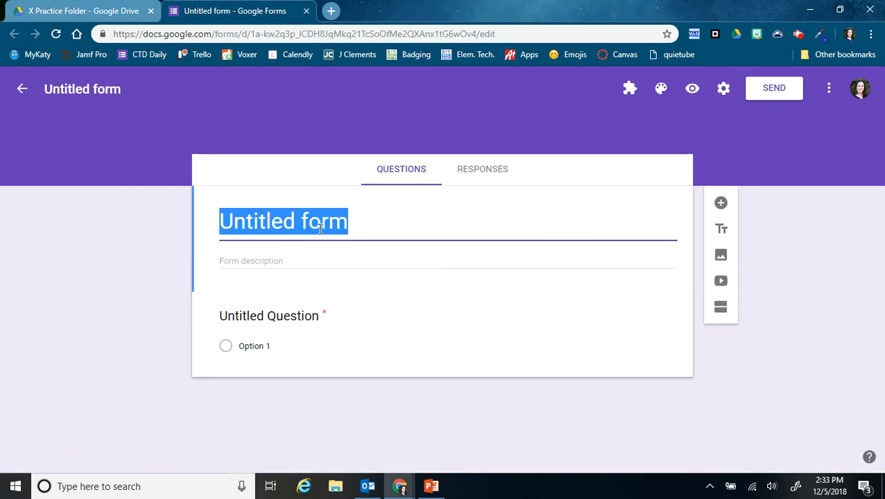
{"action": "type", "text": "Math Qui"}
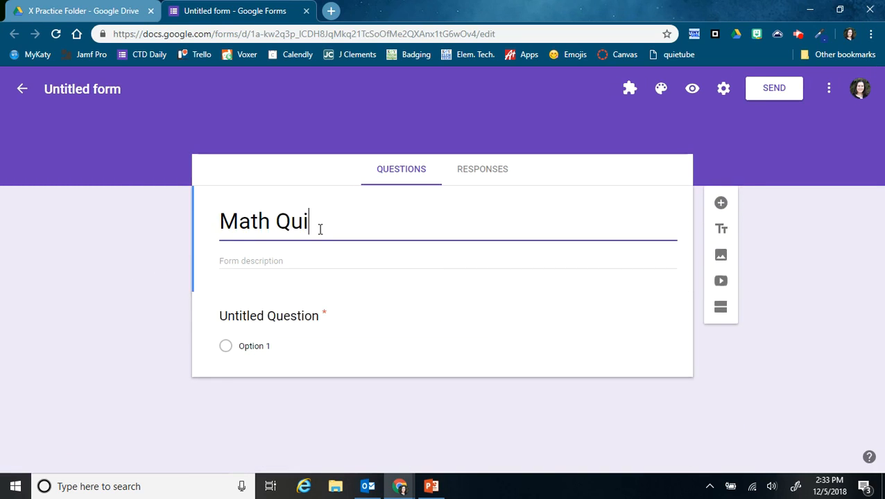
{"action": "type", "text": "z"}
{"action": "left_click", "coordinate": [172, 248]}
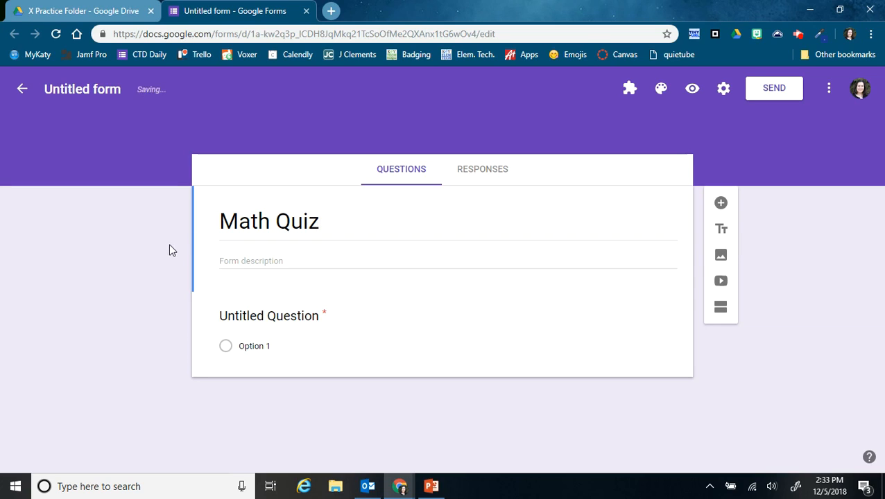
{"action": "left_click", "coordinate": [70, 89]}
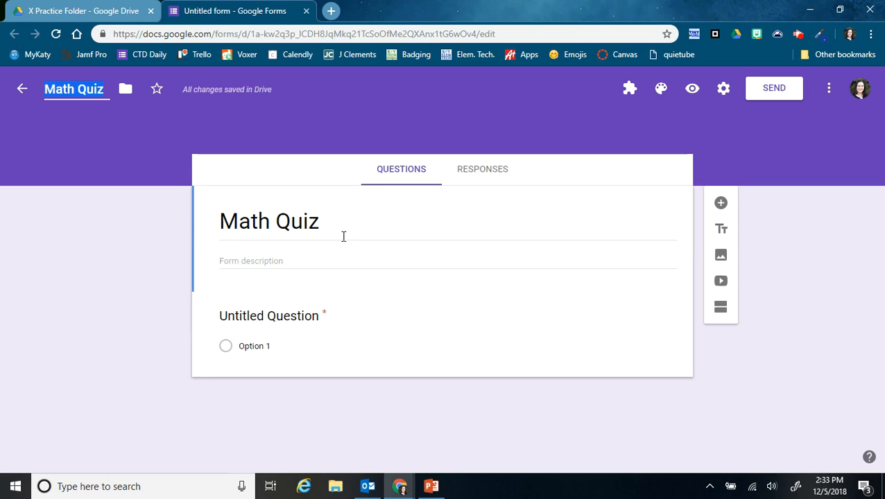
{"action": "left_click", "coordinate": [142, 290]}
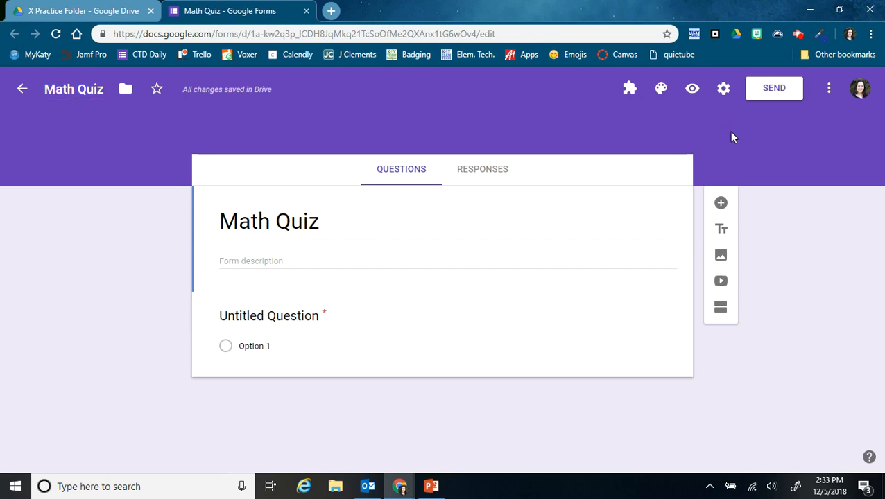
- In the form's general settings, turn off the restriction to users in katyisd.org and trusted domains
{"action": "left_click", "coordinate": [723, 91]}
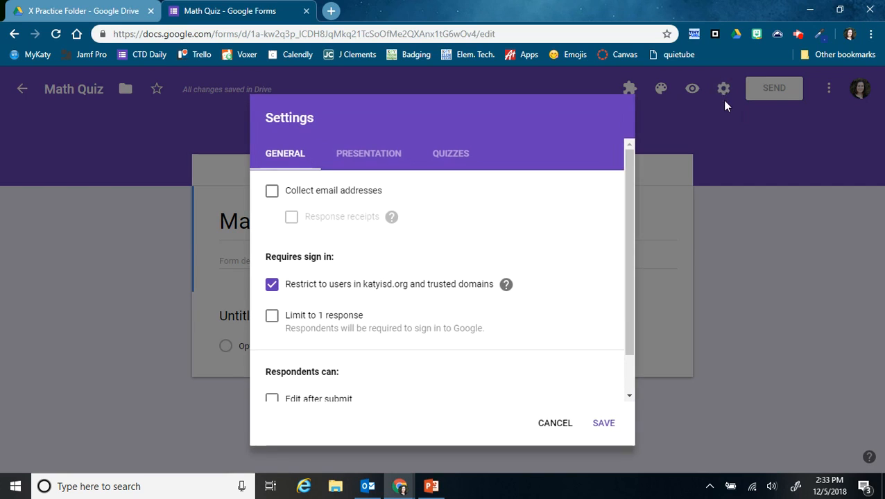
{"action": "left_click_drag", "start_coordinate": [630, 182], "coordinate": [627, 205]}
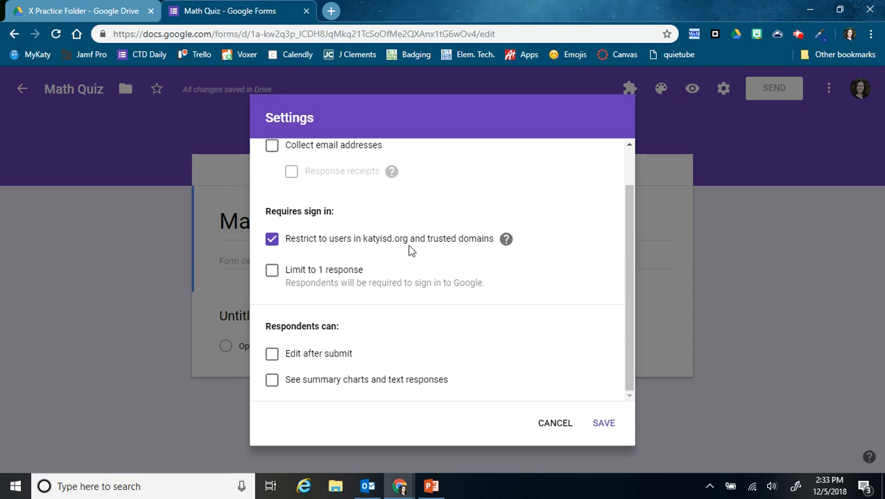
{"action": "left_click", "coordinate": [271, 237]}
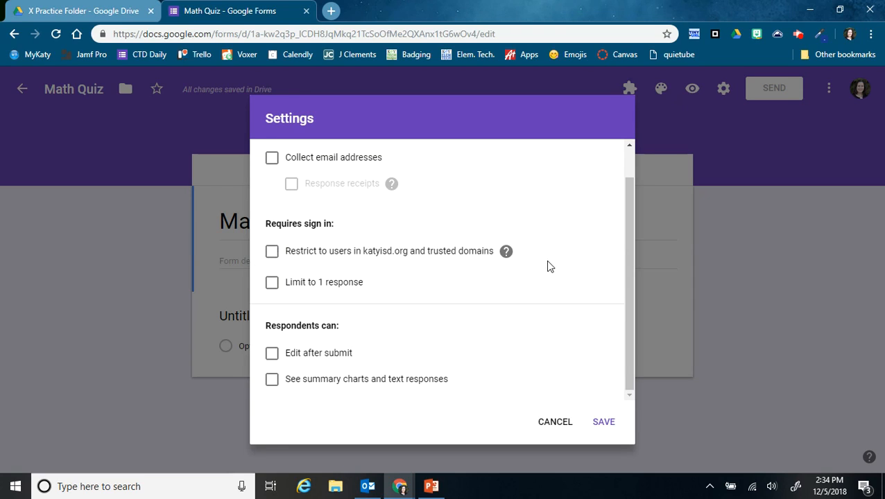
{"action": "scroll", "coordinate": [547, 266], "scroll_direction": "up", "scroll_amount": 1}
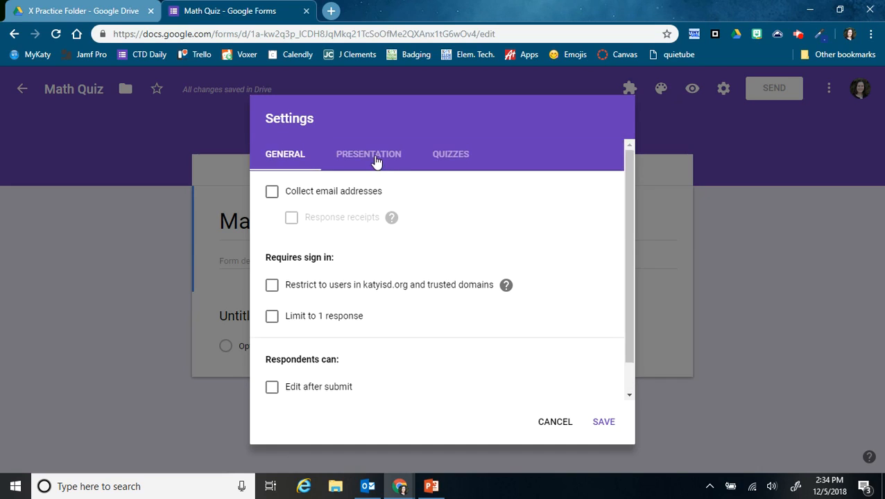
- Make the form a quiz, leaving grades released immediately after each submission, and save the settings
{"action": "left_click", "coordinate": [445, 160]}
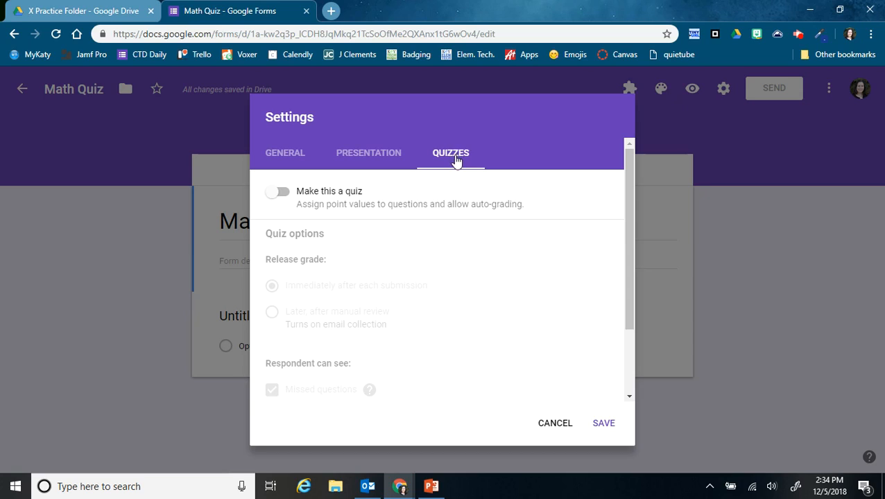
{"action": "left_click", "coordinate": [281, 194]}
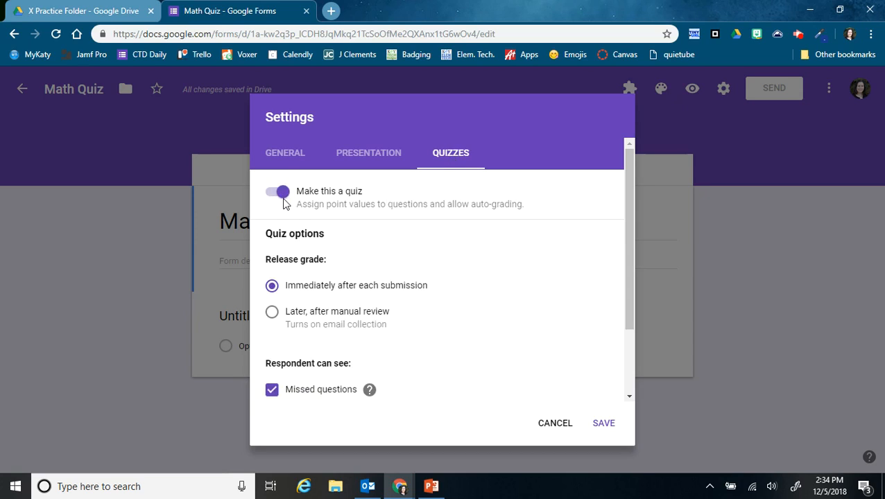
{"action": "left_click_drag", "start_coordinate": [628, 229], "coordinate": [629, 292]}
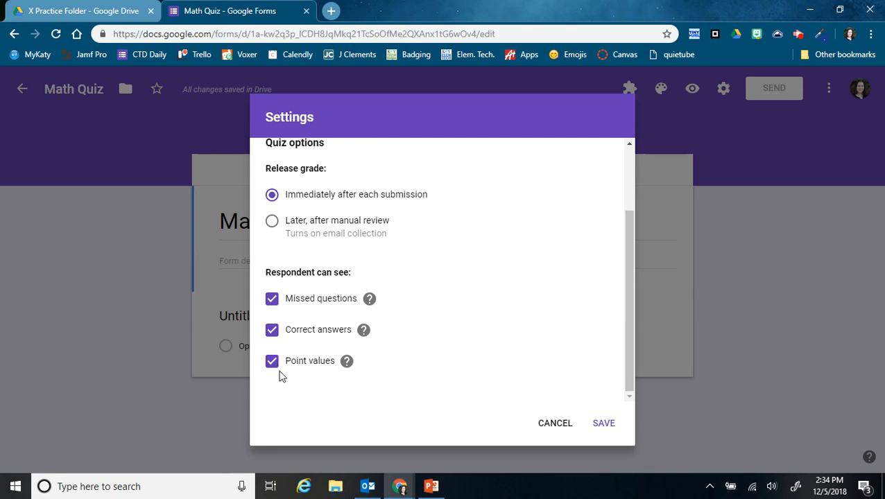
{"action": "left_click_drag", "start_coordinate": [626, 338], "coordinate": [622, 257]}
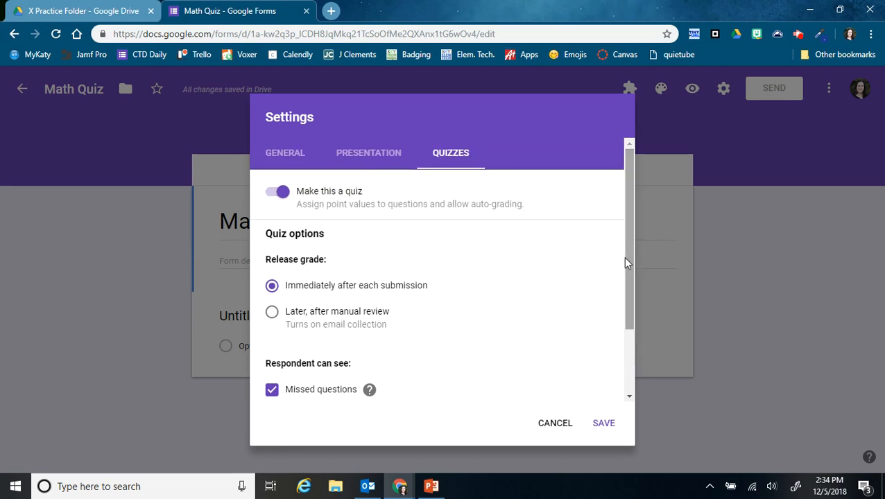
{"action": "left_click", "coordinate": [603, 424]}
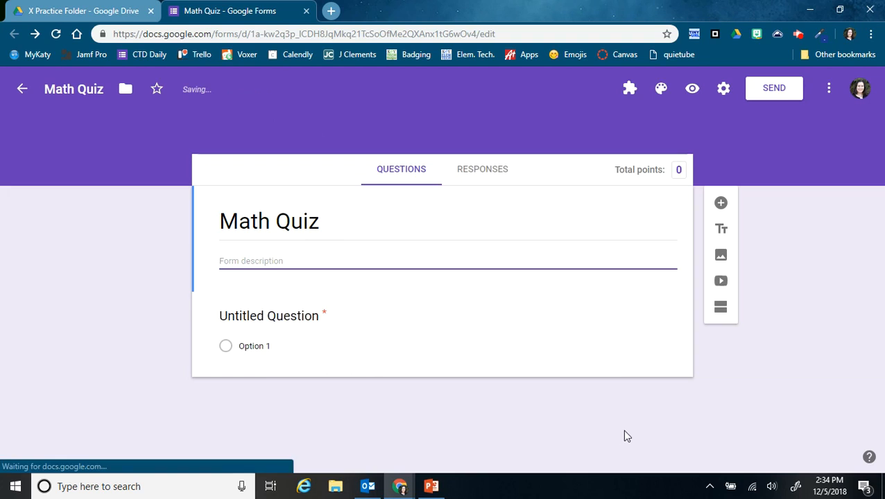
- Replace the untitled first question's text with "Name" as a short answer question
{"action": "left_click", "coordinate": [277, 316]}
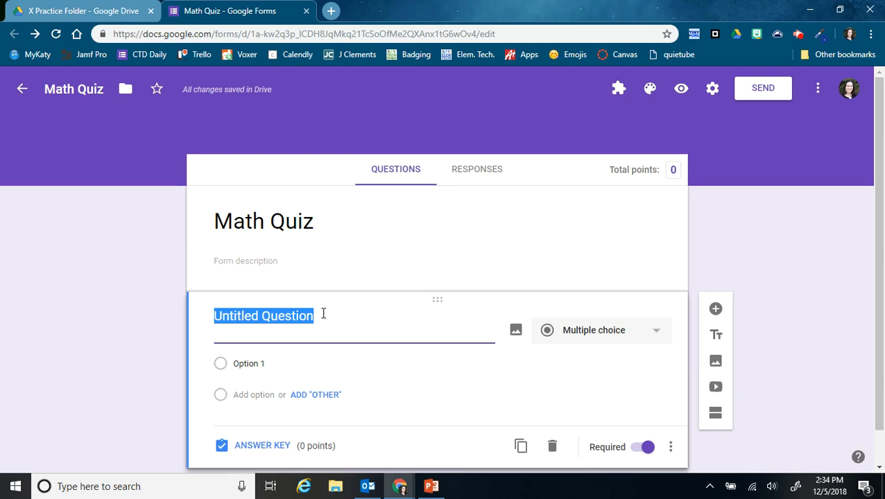
{"action": "type", "text": "An"}
{"action": "key", "text": "BackSpace"}
{"action": "key", "text": "BackSpace"}
{"action": "type", "text": "Name"}
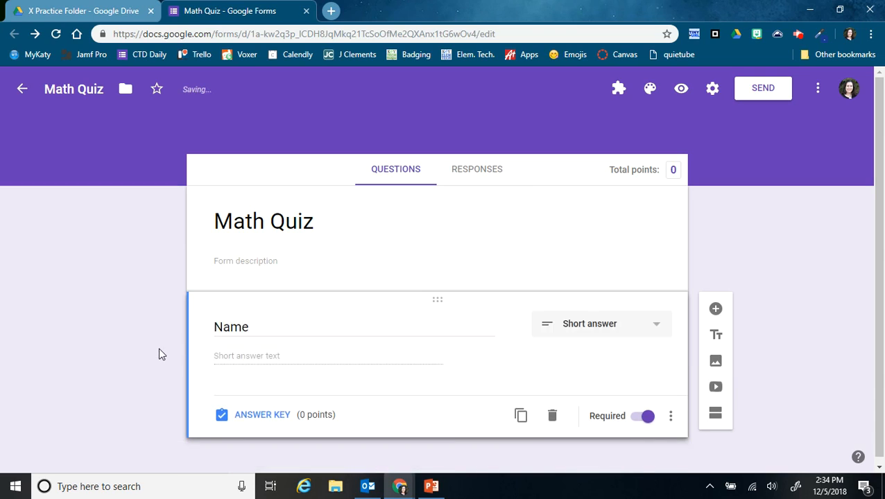
- Examine the available question types and the answer key options for the Name question
{"action": "left_click", "coordinate": [655, 330]}
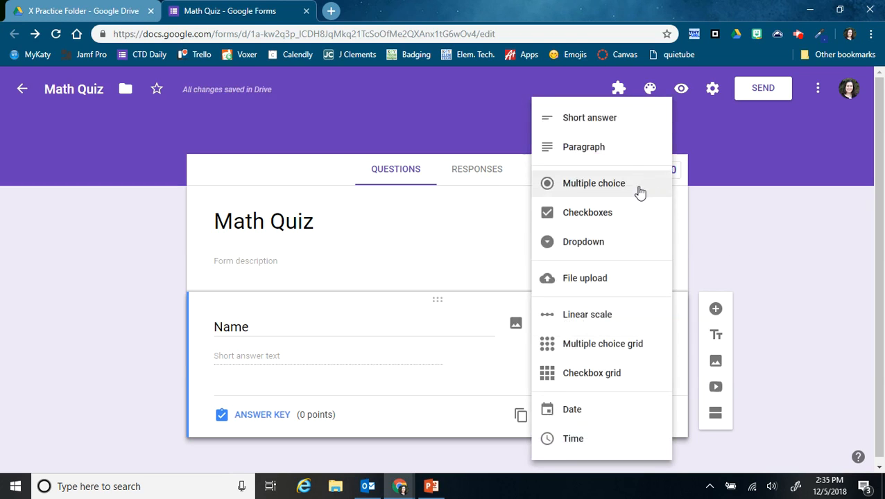
{"action": "left_click", "coordinate": [787, 375]}
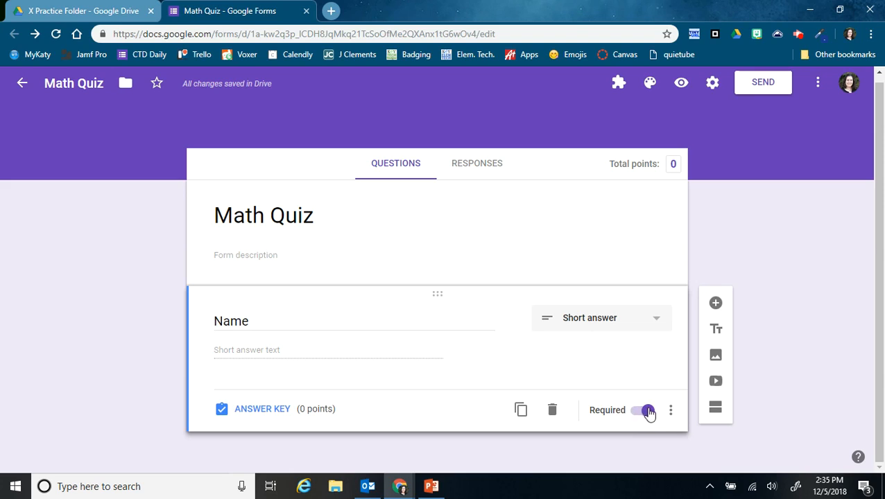
{"action": "left_click", "coordinate": [255, 414]}
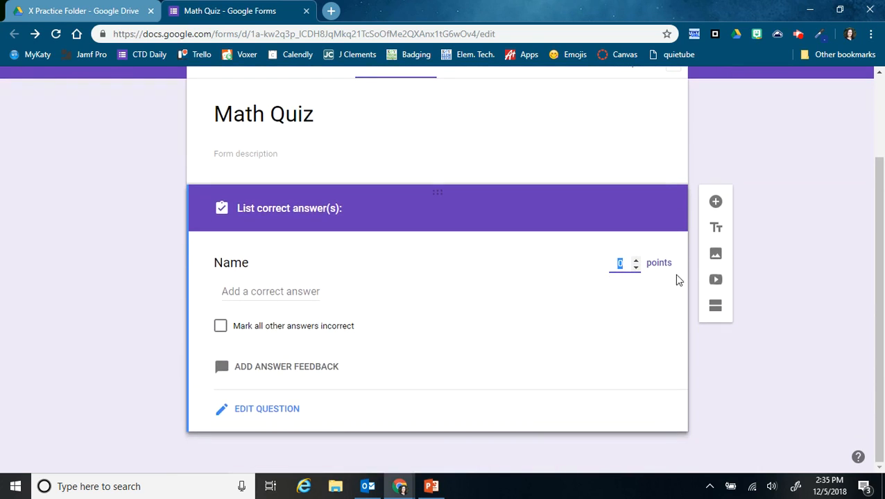
{"action": "left_click", "coordinate": [265, 409]}
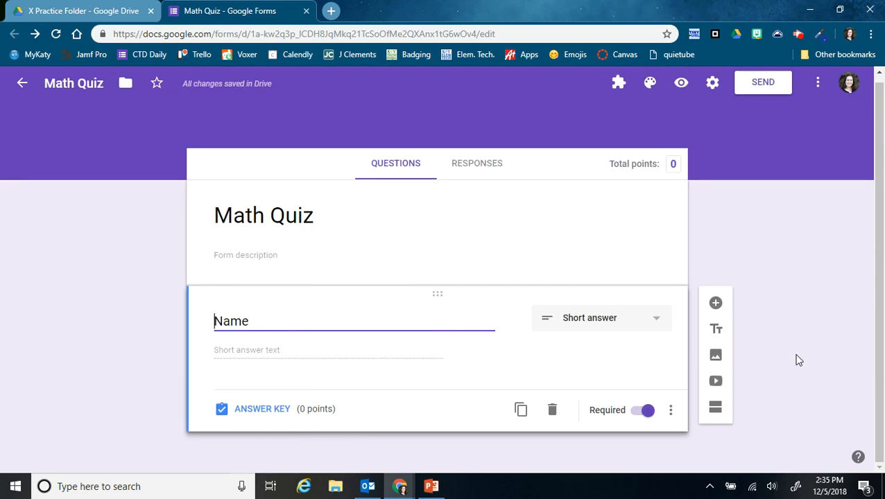
- Add a second question titled "Class" and set its type to Dropdown
{"action": "left_click", "coordinate": [716, 304]}
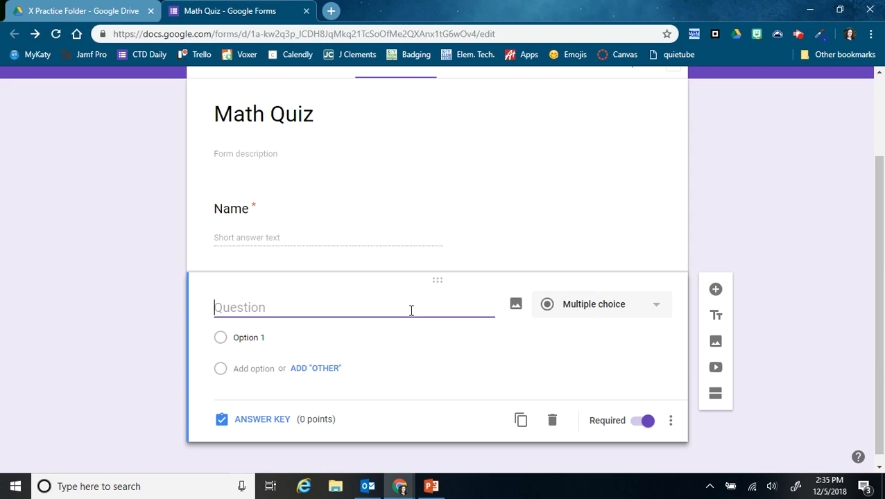
{"action": "type", "text": "Class"}
{"action": "left_click", "coordinate": [742, 210]}
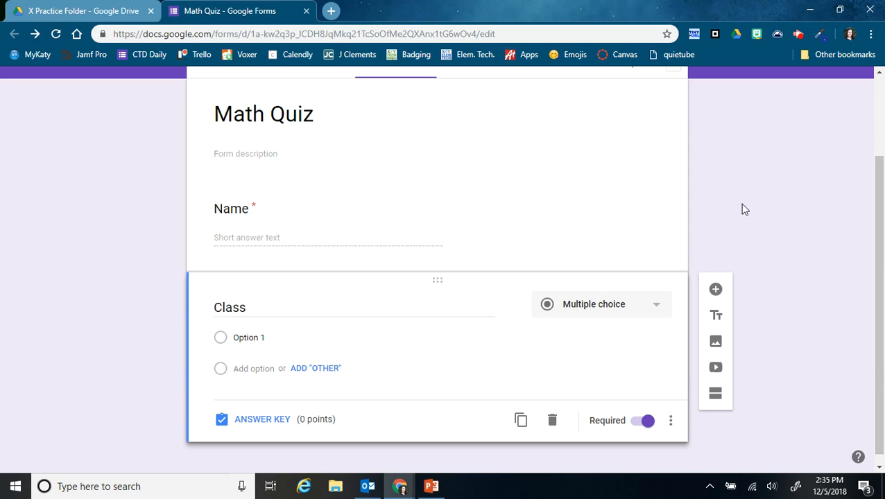
{"action": "left_click", "coordinate": [659, 308]}
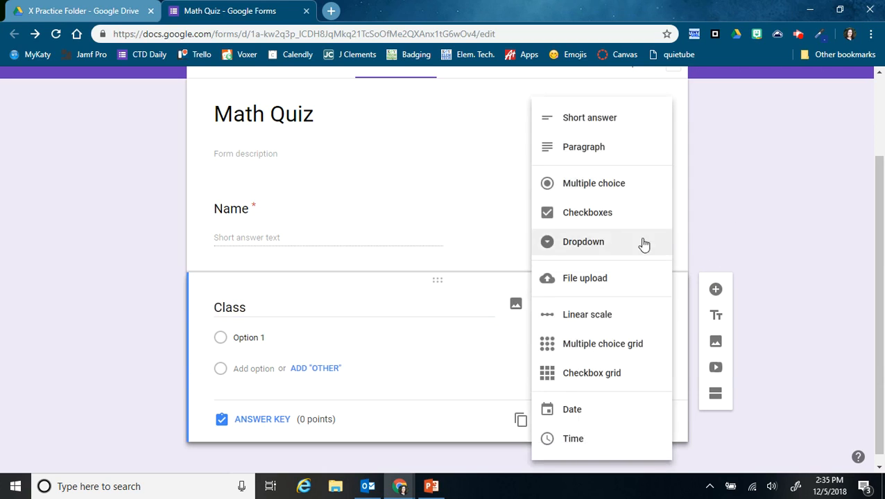
{"action": "left_click", "coordinate": [598, 244]}
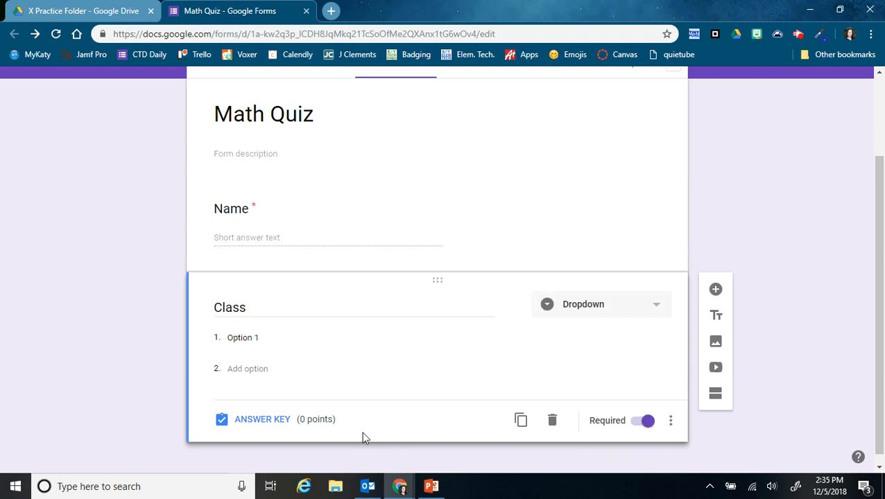
- Enter Block 1, Block 2 and Block 3 as the dropdown options of the Class question
{"action": "left_click", "coordinate": [258, 339]}
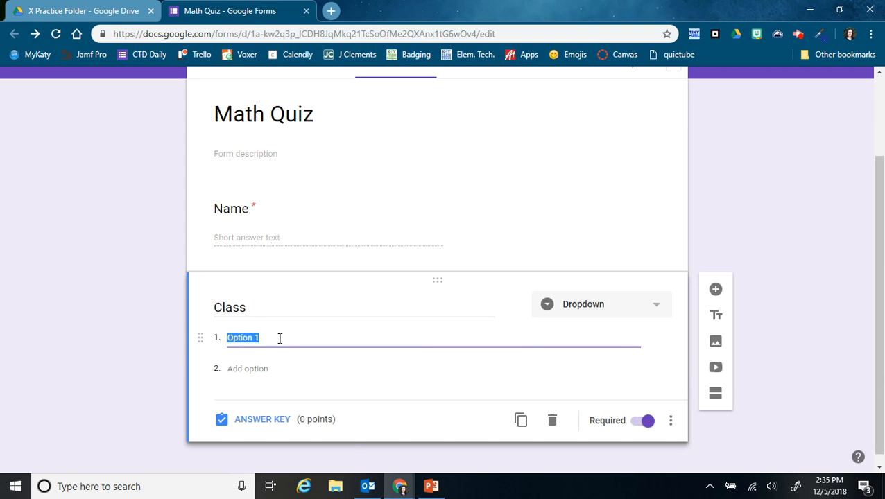
{"action": "type", "text": "Block 1"}
{"action": "left_click", "coordinate": [260, 369]}
{"action": "type", "text": "Block"}
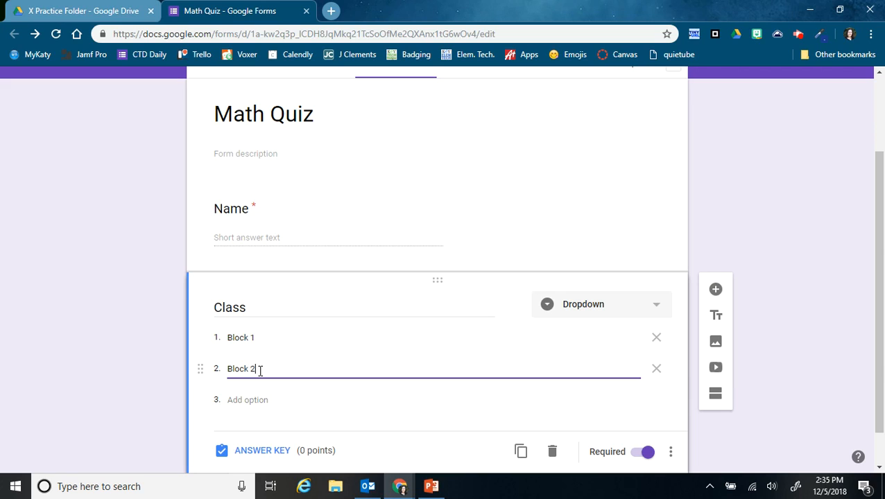
{"action": "left_click", "coordinate": [247, 399]}
{"action": "type", "text": "Block"}
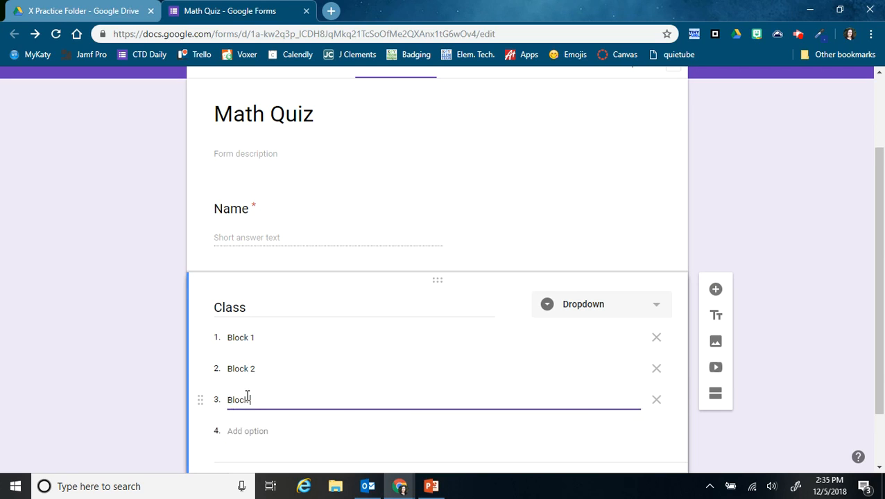
{"action": "type", "text": " 3"}
{"action": "left_click", "coordinate": [124, 349]}
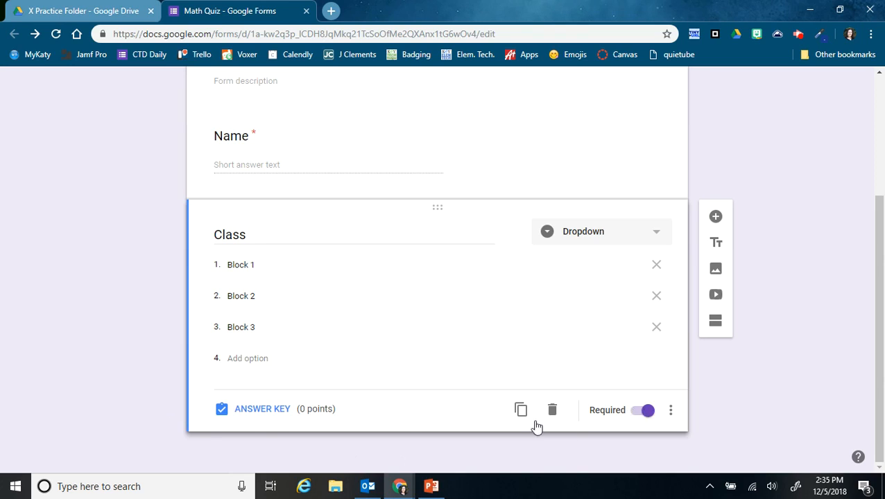
- Check the point value in the Class question's answer key and return to editing the question
{"action": "left_click", "coordinate": [263, 413]}
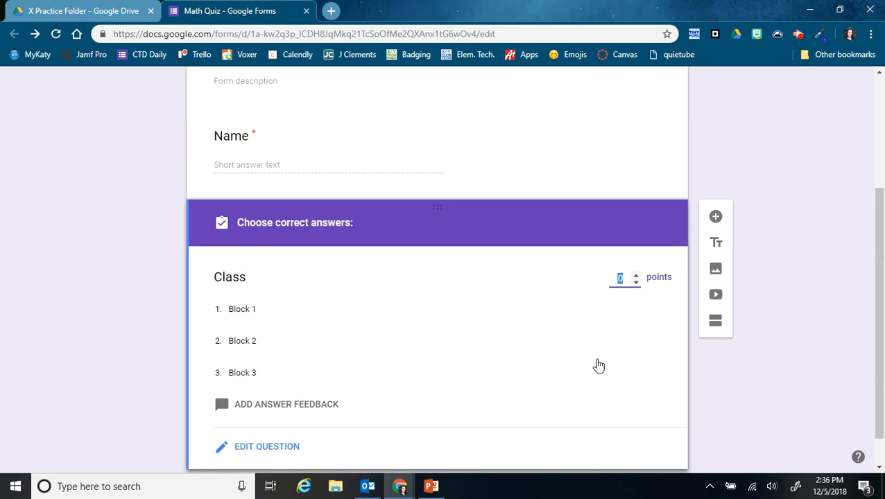
{"action": "scroll", "coordinate": [596, 367], "scroll_direction": "down", "scroll_amount": 1}
{"action": "left_click", "coordinate": [248, 424]}
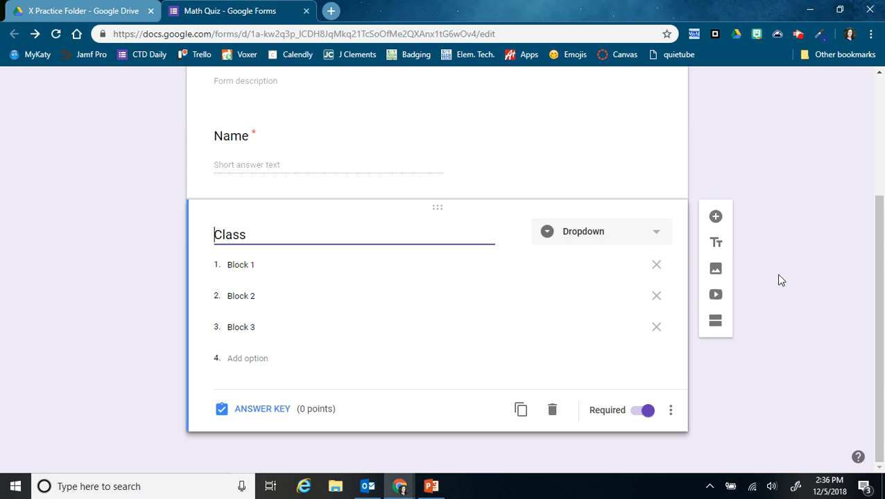
- Add a multiple-choice question titled "What is 2 + 2?" below the Class question
{"action": "left_click", "coordinate": [715, 216]}
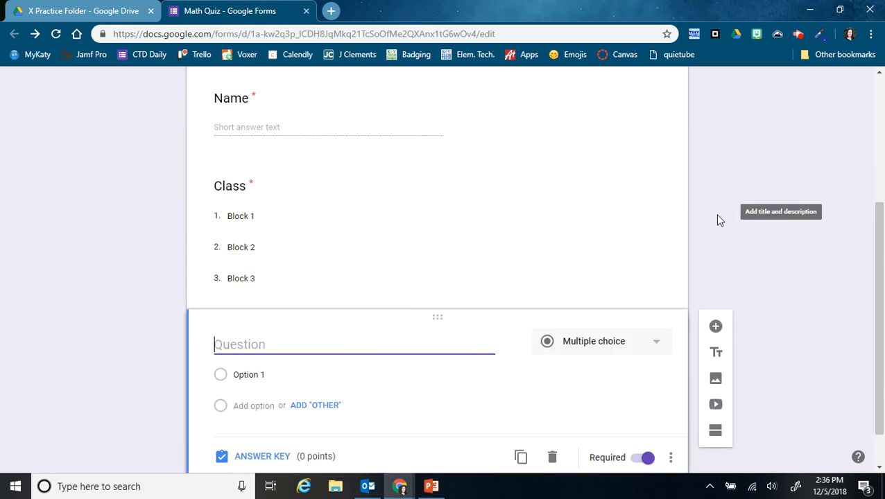
{"action": "type", "text": "W"}
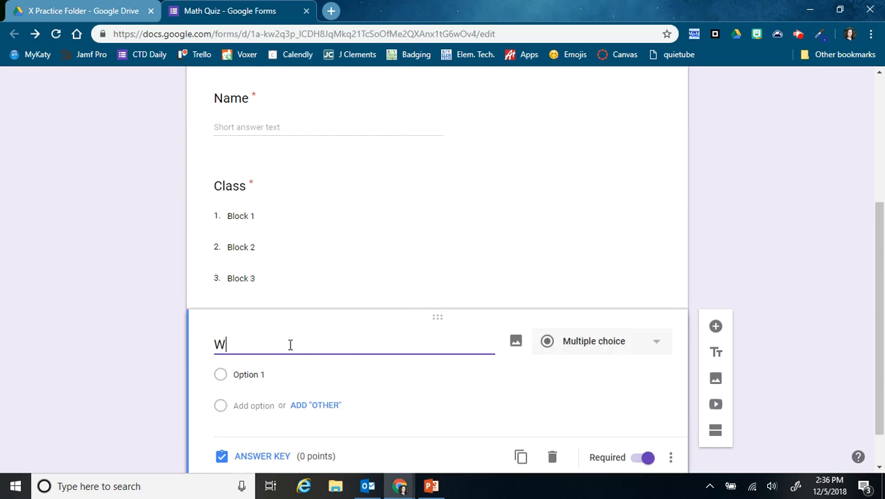
{"action": "type", "text": "hat is 2"}
{"action": "type", "text": "+ 2?"}
{"action": "left_click", "coordinate": [145, 368]}
- Enter 2, 4, 6 and 8 as the answer options of the "What is 2 + 2?" question
{"action": "scroll", "coordinate": [142, 368], "scroll_direction": "down", "scroll_amount": 1}
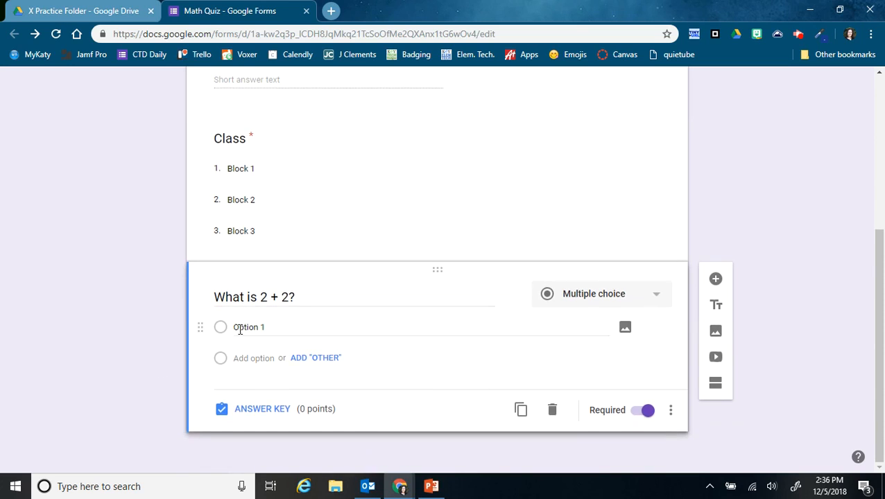
{"action": "left_click", "coordinate": [243, 328]}
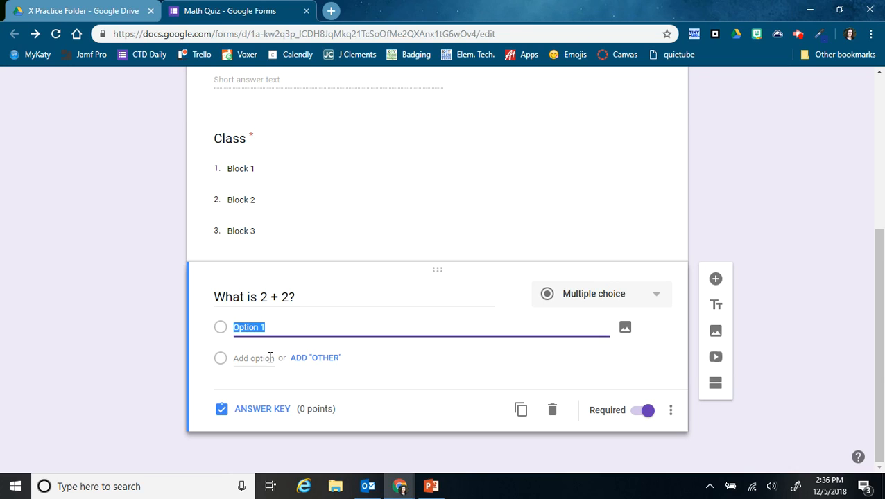
{"action": "key", "text": "BackSpace"}
{"action": "left_click", "coordinate": [260, 358]}
{"action": "type", "text": "4"}
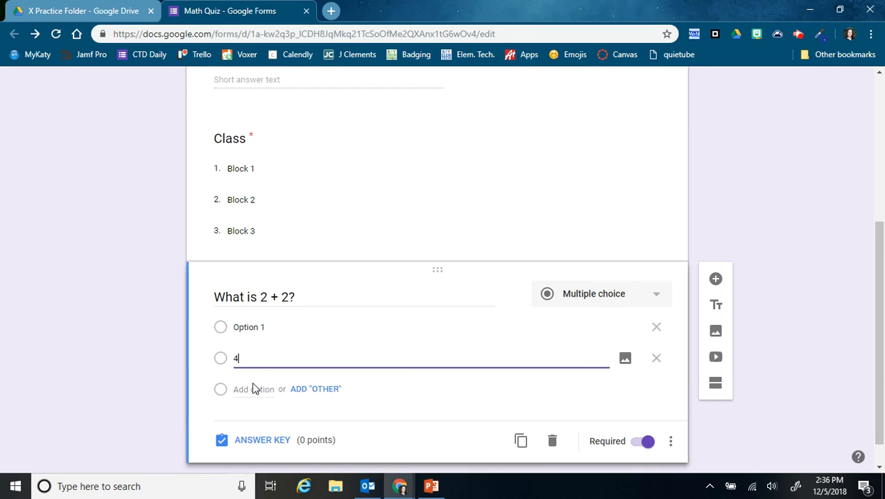
{"action": "left_click", "coordinate": [252, 389]}
{"action": "left_click", "coordinate": [240, 328]}
{"action": "type", "text": "2"}
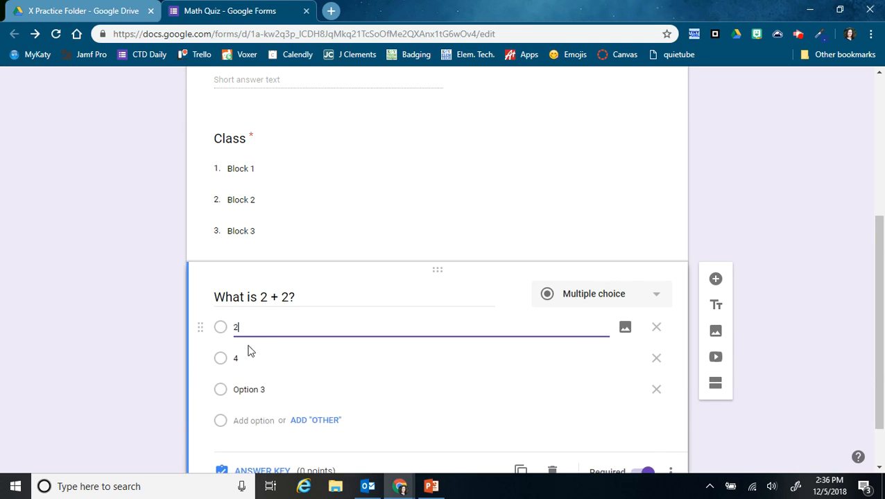
{"action": "left_click", "coordinate": [253, 421]}
{"action": "left_click", "coordinate": [253, 390]}
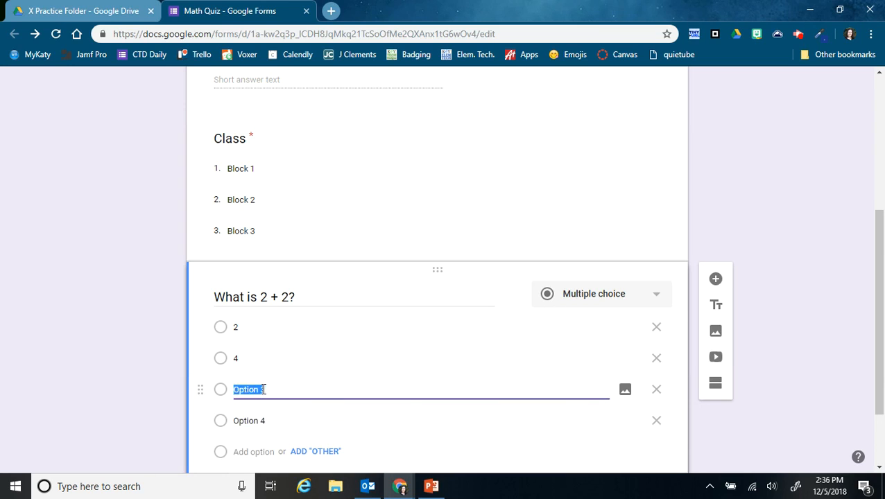
{"action": "type", "text": "6"}
{"action": "left_click", "coordinate": [259, 421]}
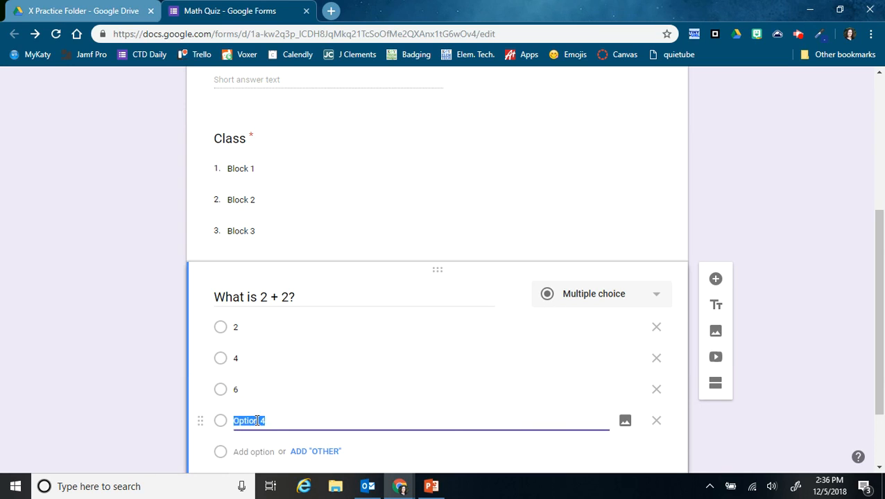
{"action": "type", "text": "8"}
{"action": "left_click", "coordinate": [134, 405]}
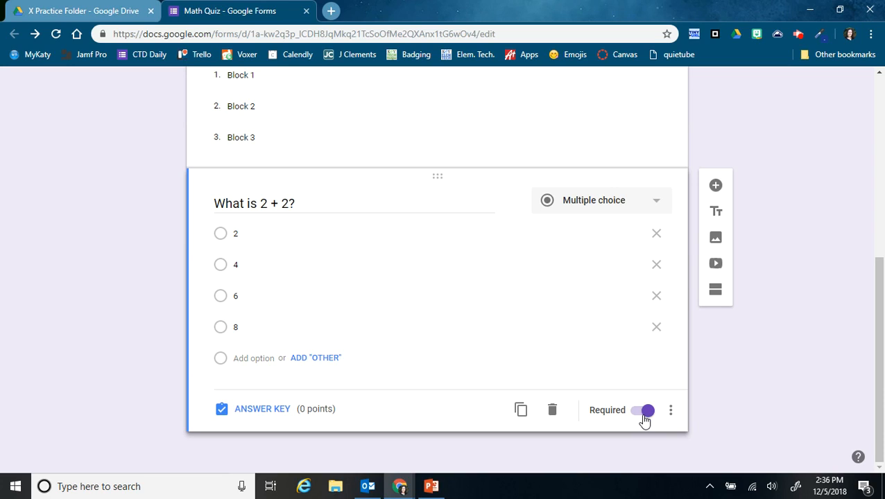
- Set the value of "What is 2 + 2?" to 5 points in its answer key
{"action": "left_click", "coordinate": [264, 410]}
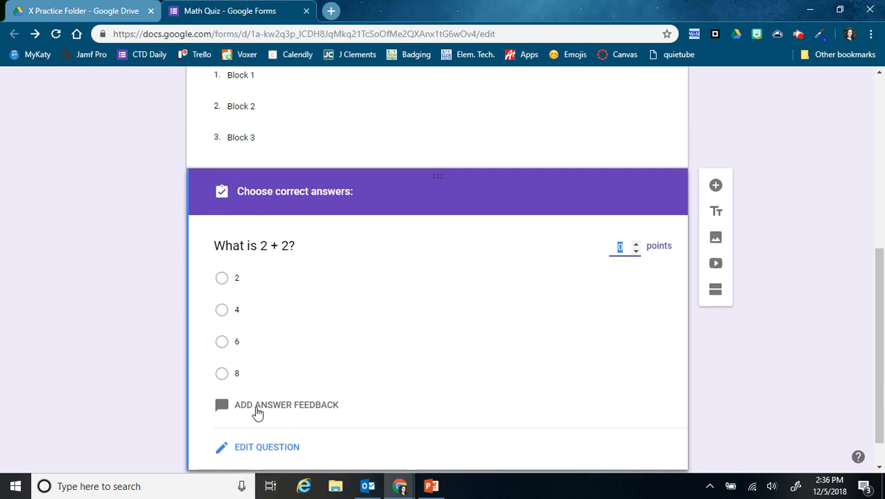
{"action": "left_click", "coordinate": [620, 248]}
{"action": "left_click", "coordinate": [635, 245]}
{"action": "left_click", "coordinate": [635, 244]}
{"action": "left_click", "coordinate": [634, 245]}
{"action": "left_click", "coordinate": [635, 246]}
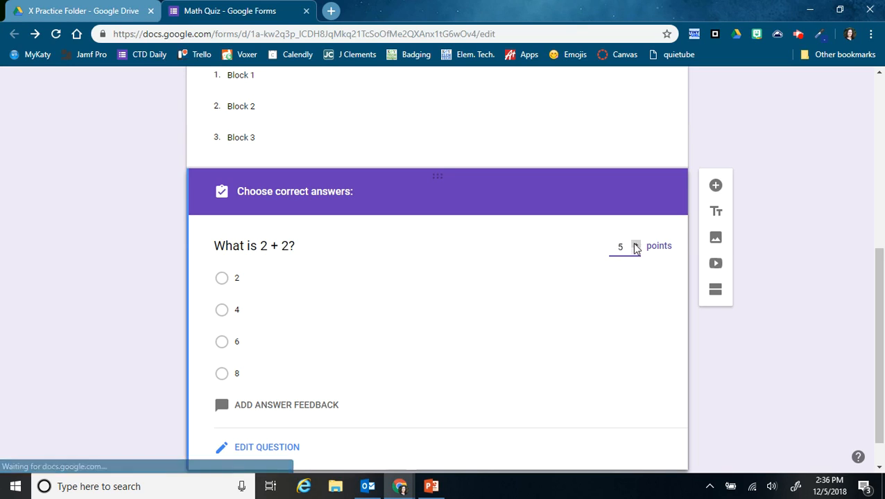
- Mark 4 as the only correct answer to "What is 2 + 2?" and return to editing the question
{"action": "scroll", "coordinate": [586, 336], "scroll_direction": "down", "scroll_amount": 1}
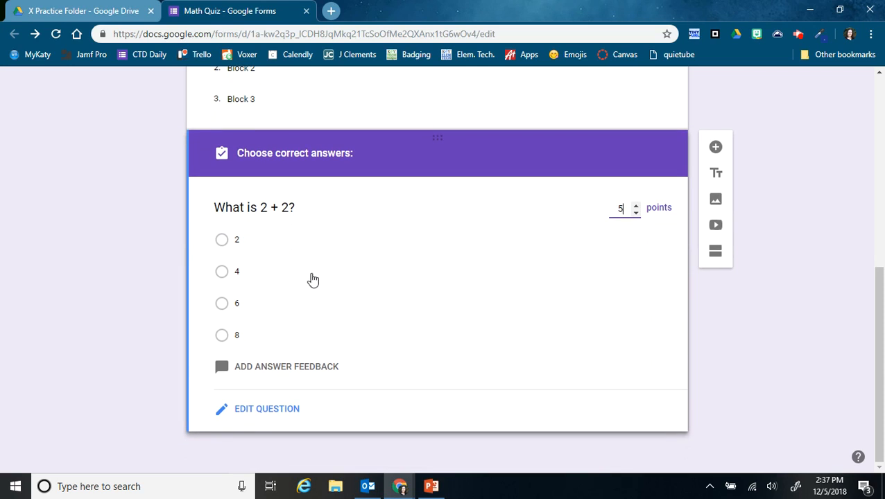
{"action": "left_click", "coordinate": [251, 277]}
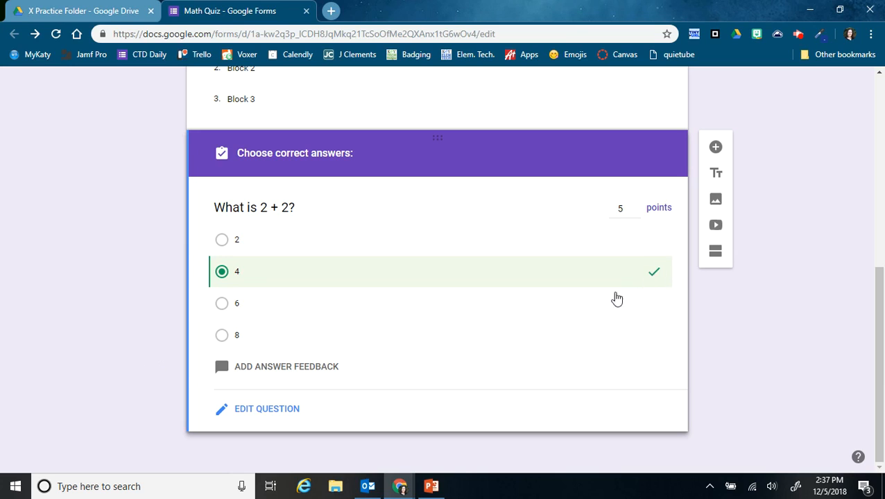
{"action": "left_click", "coordinate": [371, 321]}
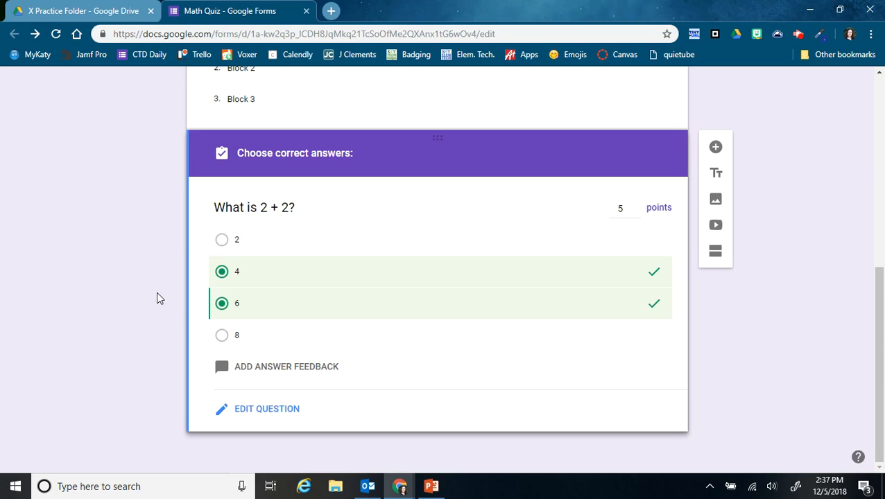
{"action": "left_click", "coordinate": [472, 311]}
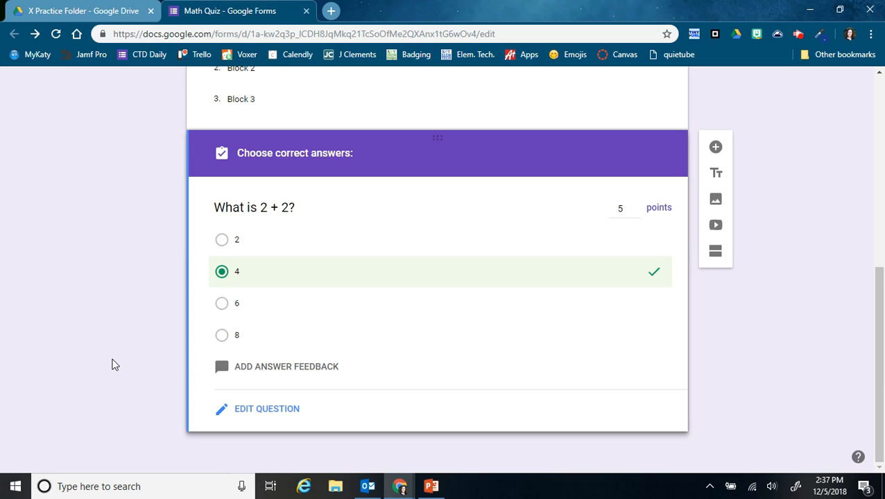
{"action": "left_click", "coordinate": [253, 410]}
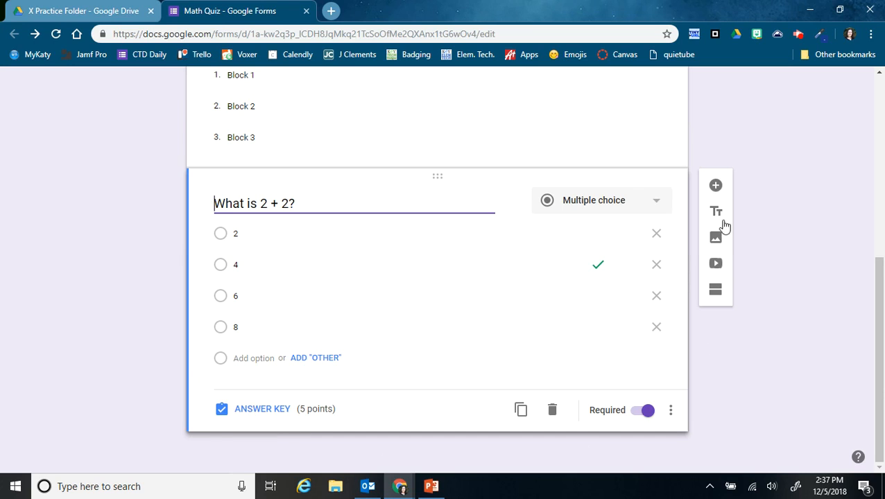
- Add another question titled "What is 1 + 2?" and set its type to Short answer
{"action": "left_click", "coordinate": [716, 186]}
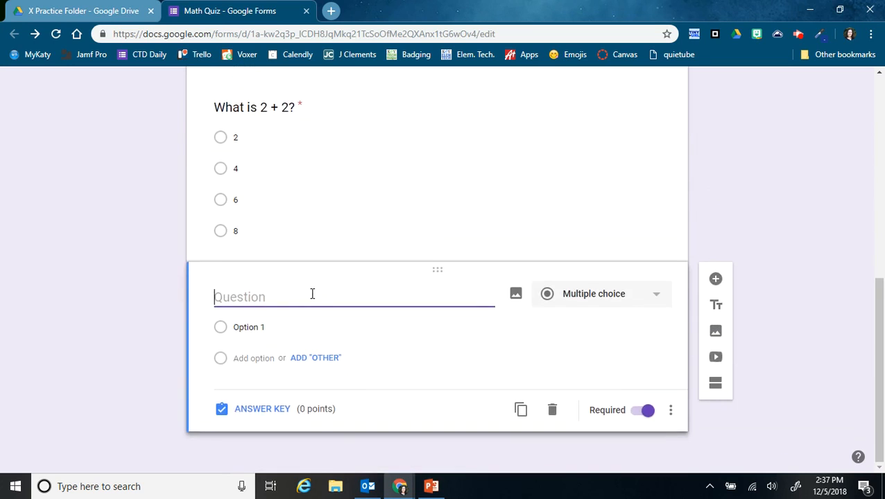
{"action": "type", "text": "What is "}
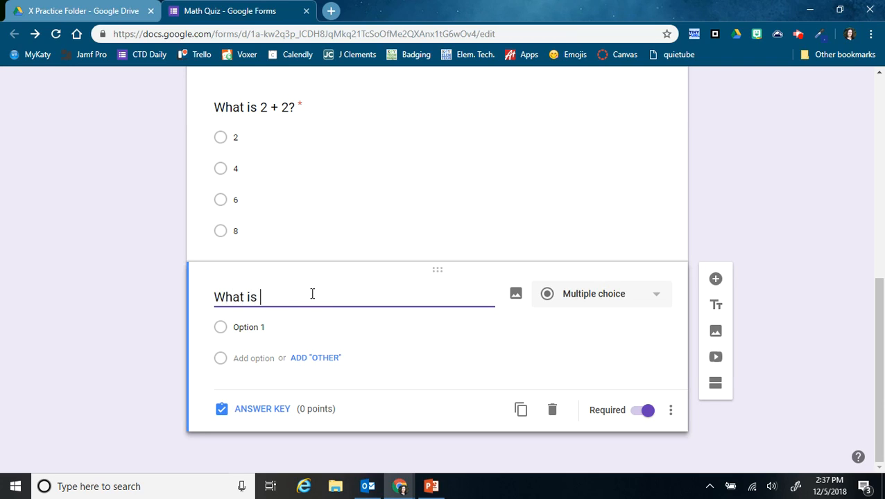
{"action": "type", "text": "1 + 2?"}
{"action": "left_click", "coordinate": [575, 296]}
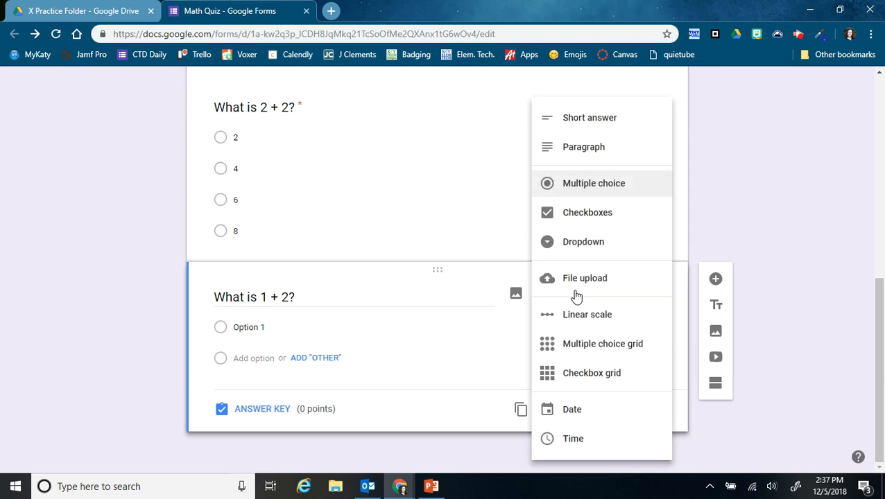
{"action": "left_click", "coordinate": [598, 125]}
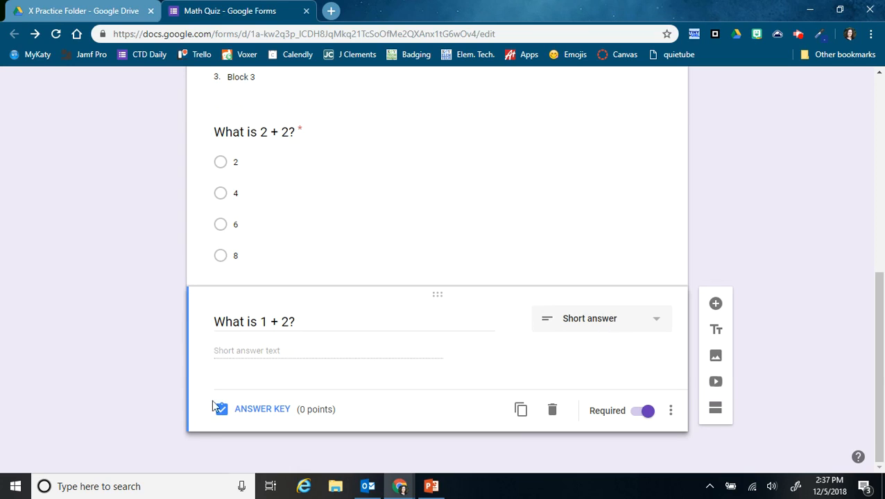
- In the answer key of "What is 1 + 2?", set 5 points and list "3" and "three" as correct answers
{"action": "left_click", "coordinate": [249, 410]}
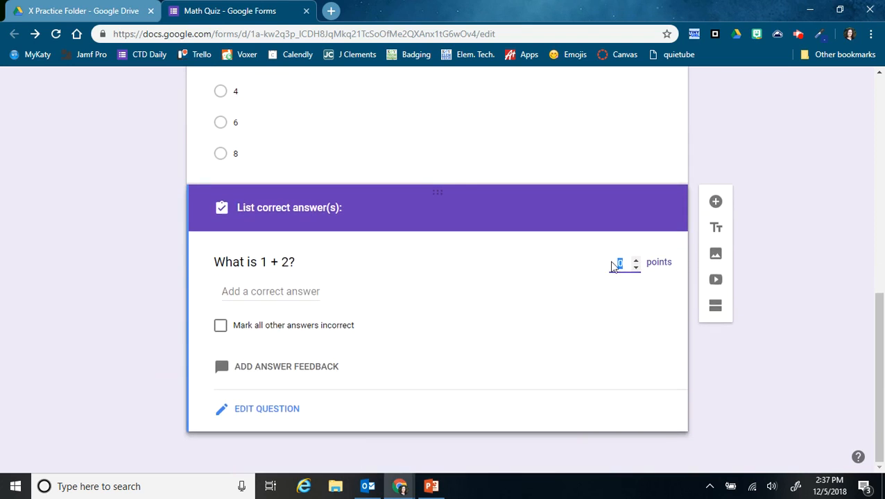
{"action": "double_click", "coordinate": [635, 260]}
{"action": "left_click", "coordinate": [267, 292]}
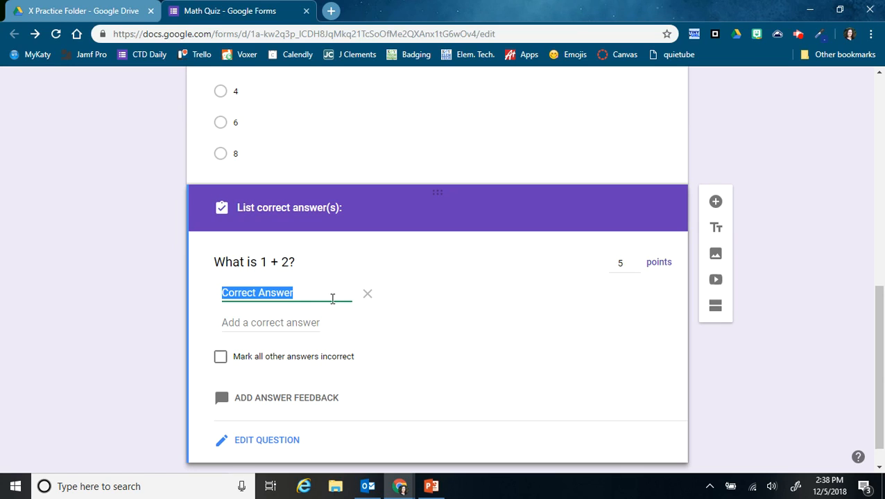
{"action": "type", "text": "3"}
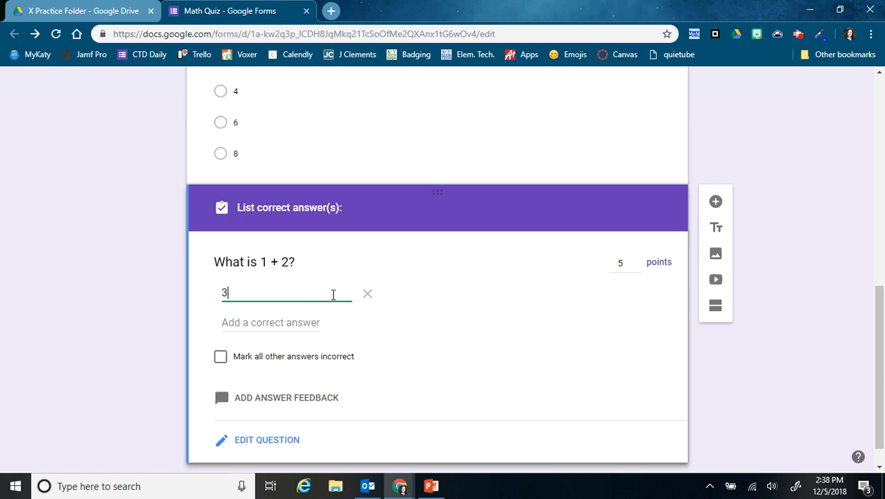
{"action": "left_click", "coordinate": [296, 323]}
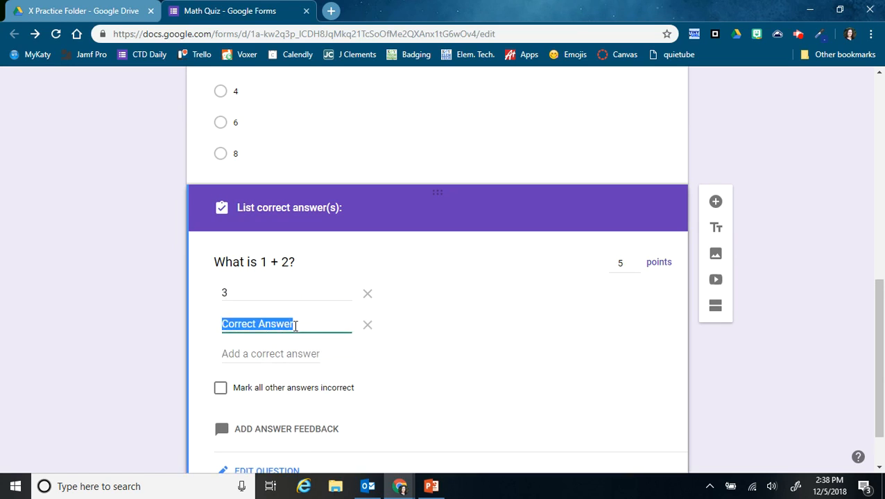
{"action": "type", "text": "three"}
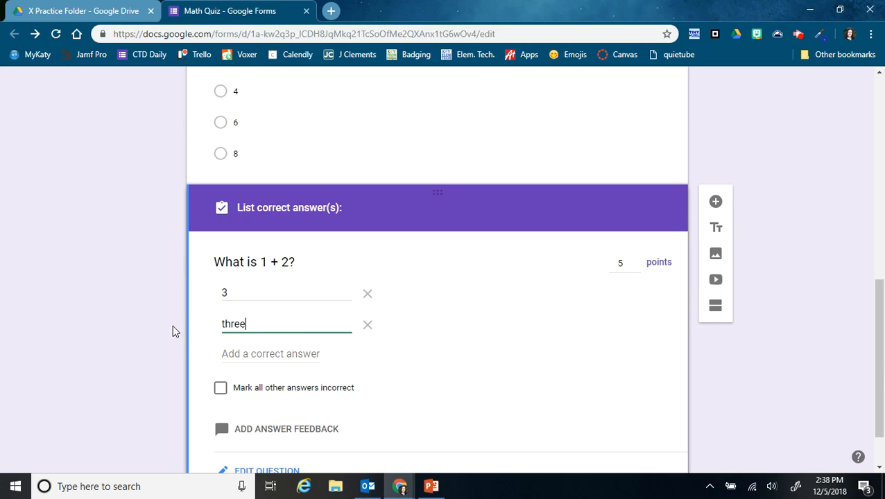
- Mark all other answers to "What is 1 + 2?" as incorrect and return to editing the question
{"action": "left_click", "coordinate": [171, 335]}
{"action": "left_click", "coordinate": [221, 394]}
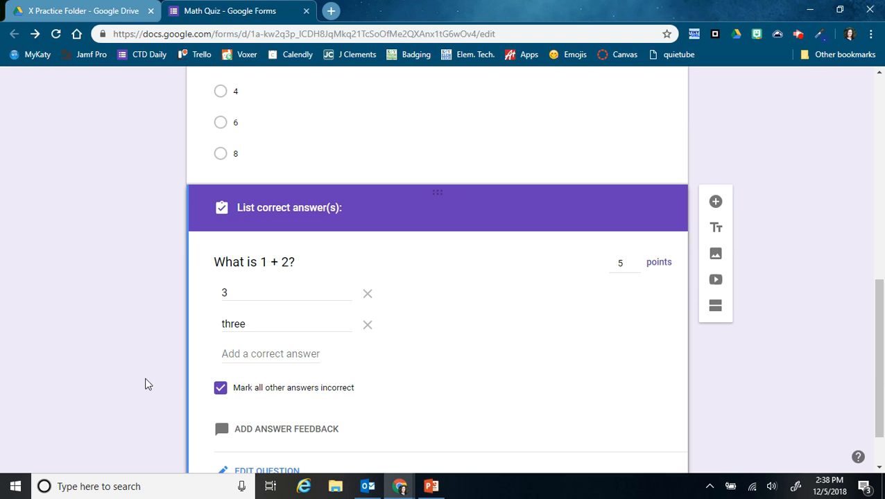
{"action": "scroll", "coordinate": [147, 382], "scroll_direction": "down", "scroll_amount": 1}
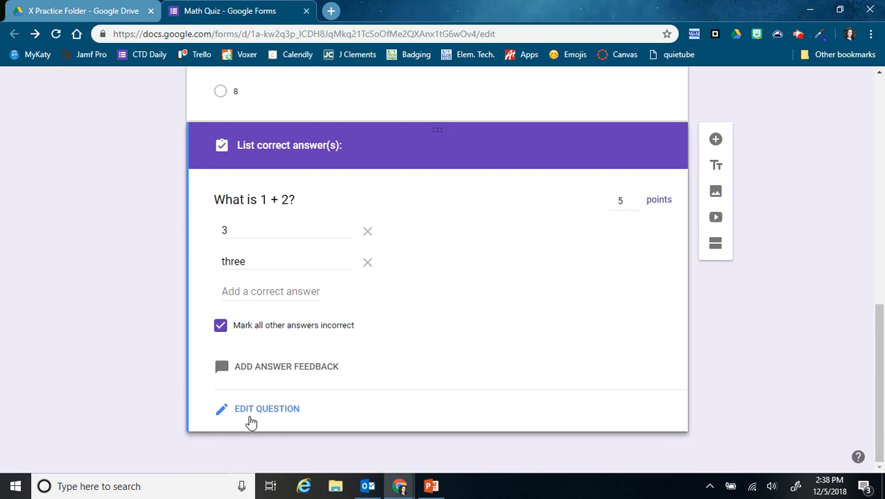
{"action": "left_click", "coordinate": [251, 418]}
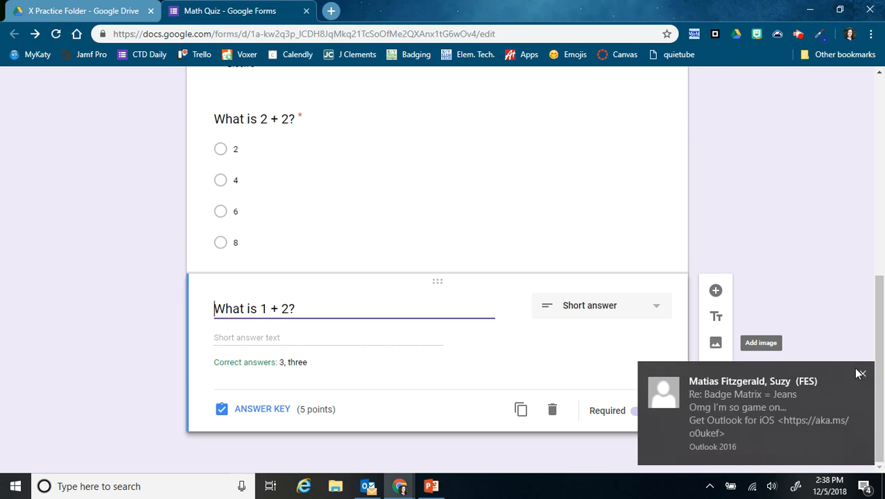
{"action": "left_click", "coordinate": [860, 375]}
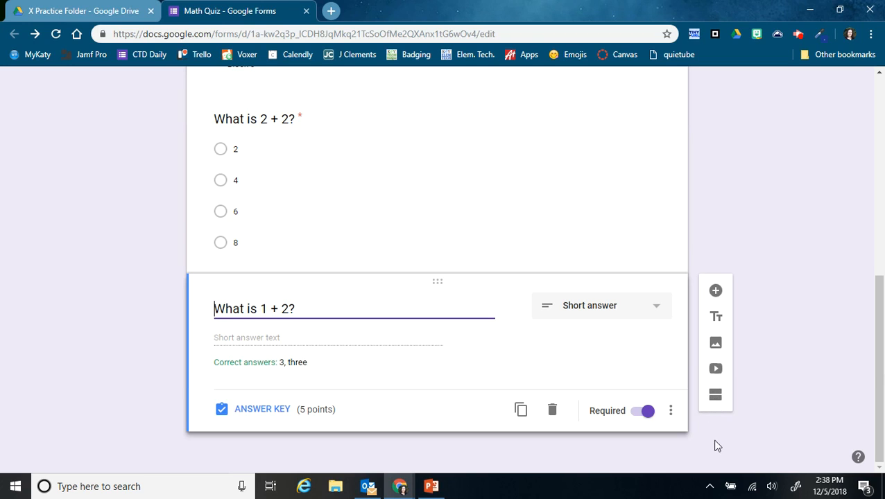
- Open the student preview of the Math Quiz
{"action": "scroll", "coordinate": [779, 420], "scroll_direction": "up", "scroll_amount": 4}
{"action": "scroll", "coordinate": [782, 420], "scroll_direction": "up", "scroll_amount": 3}
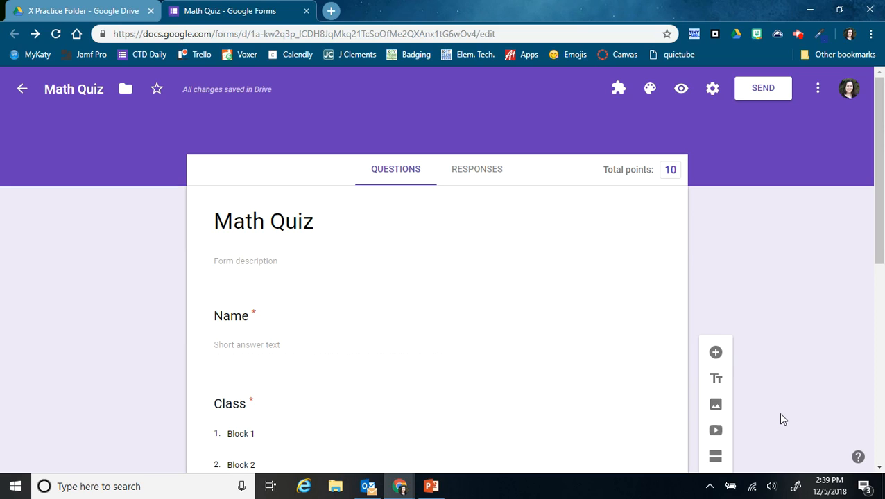
{"action": "left_click", "coordinate": [681, 90]}
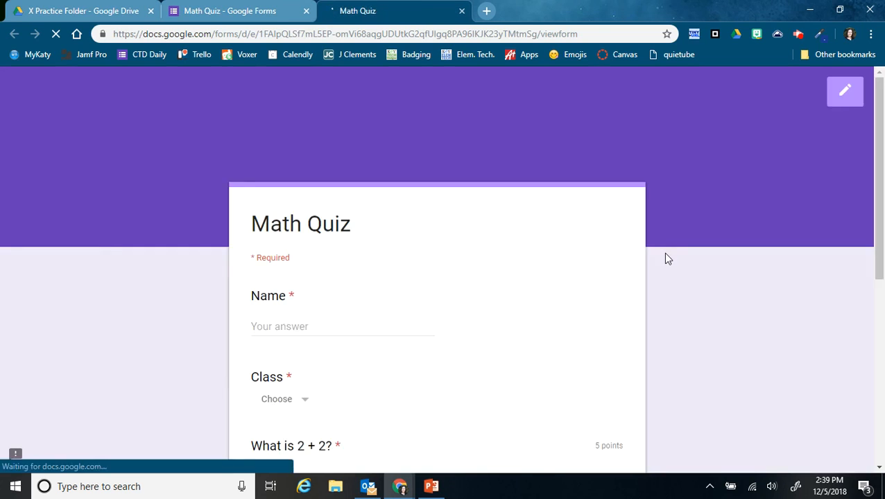
{"action": "scroll", "coordinate": [686, 239], "scroll_direction": "down", "scroll_amount": 2}
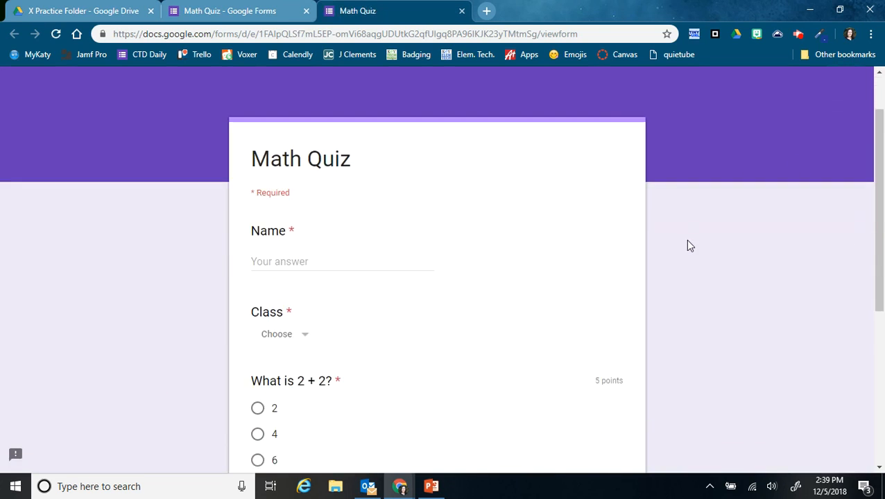
- Fill in a student's first name and choose Block 1 as the class in the previewed quiz
{"action": "left_click", "coordinate": [289, 196]}
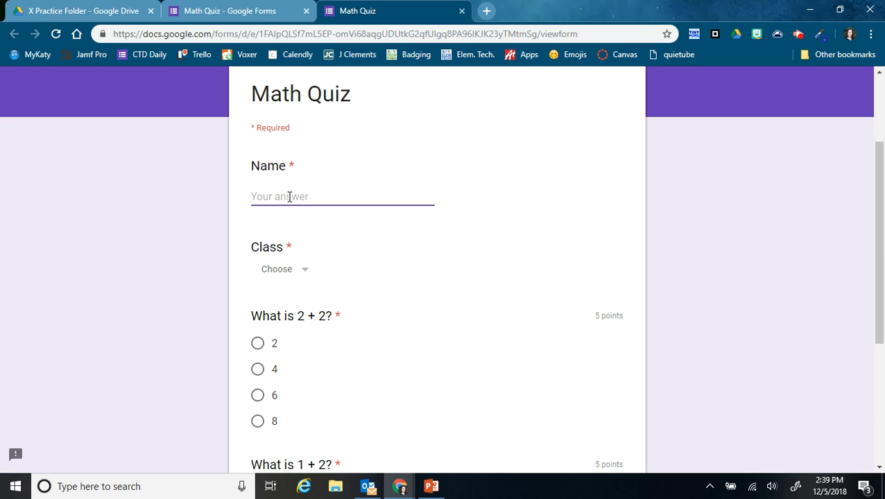
{"action": "type", "text": "Susie"}
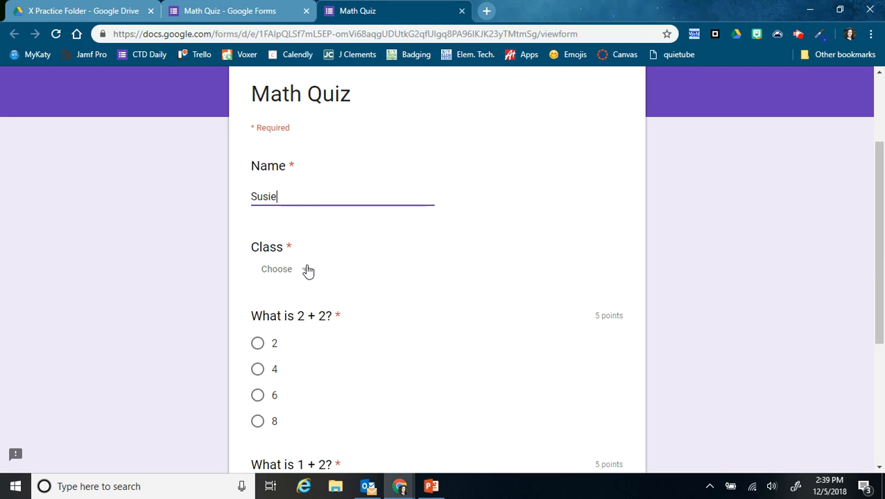
{"action": "left_click", "coordinate": [308, 271]}
{"action": "left_click", "coordinate": [301, 306]}
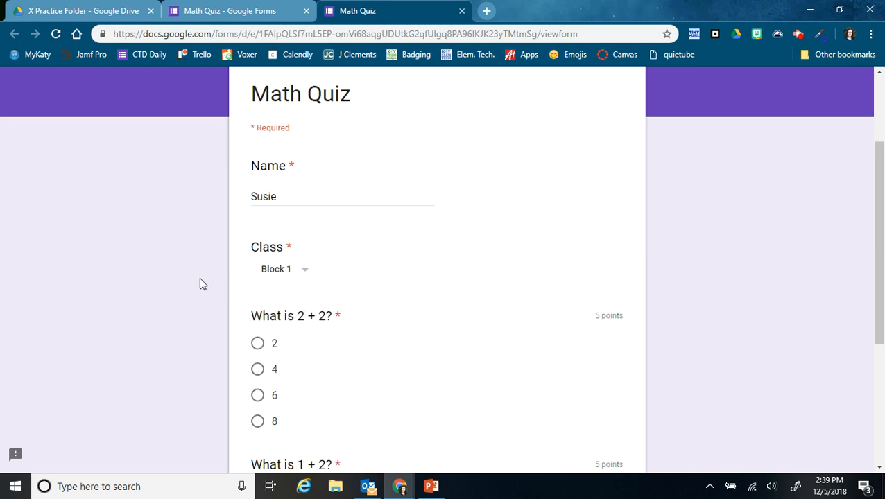
- Answer "2" for "What is 2 + 2?" and "3" for "What is 1 + 2?", and submit the quiz
{"action": "scroll", "coordinate": [195, 282], "scroll_direction": "down", "scroll_amount": 2}
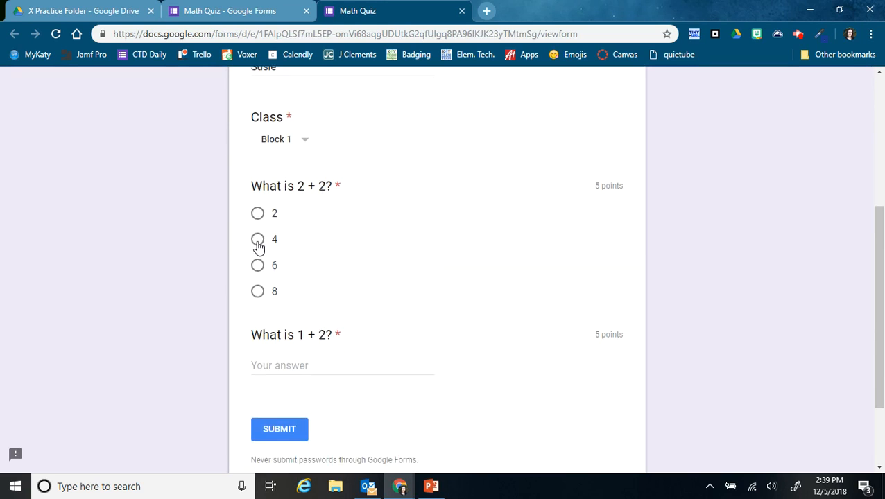
{"action": "left_click", "coordinate": [257, 213]}
{"action": "left_click", "coordinate": [305, 371]}
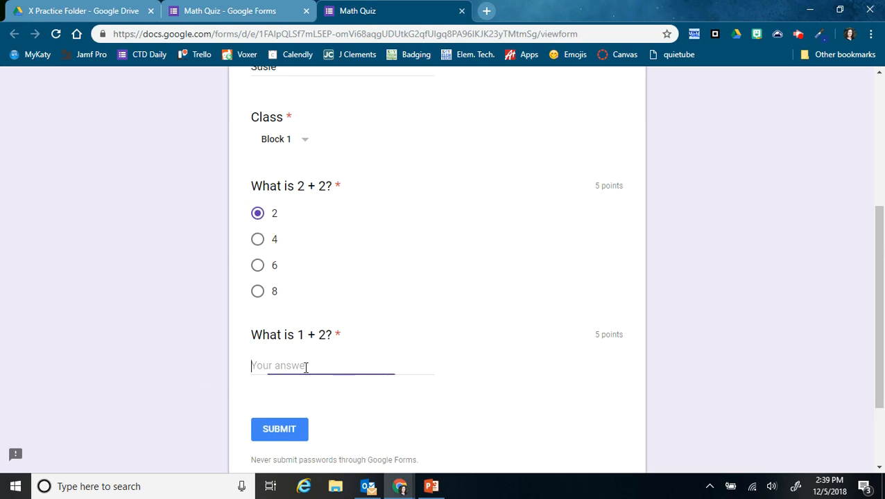
{"action": "type", "text": "3"}
{"action": "left_click", "coordinate": [155, 372]}
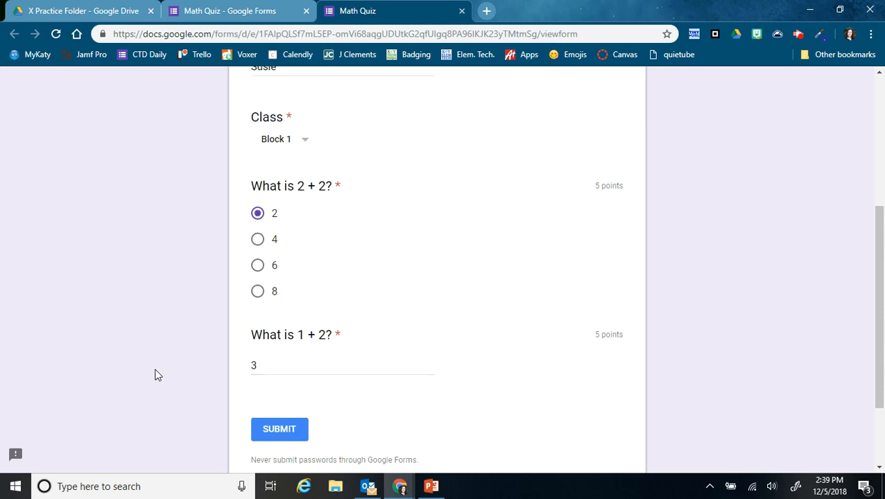
{"action": "scroll", "coordinate": [156, 378], "scroll_direction": "down", "scroll_amount": 3}
{"action": "left_click", "coordinate": [270, 326]}
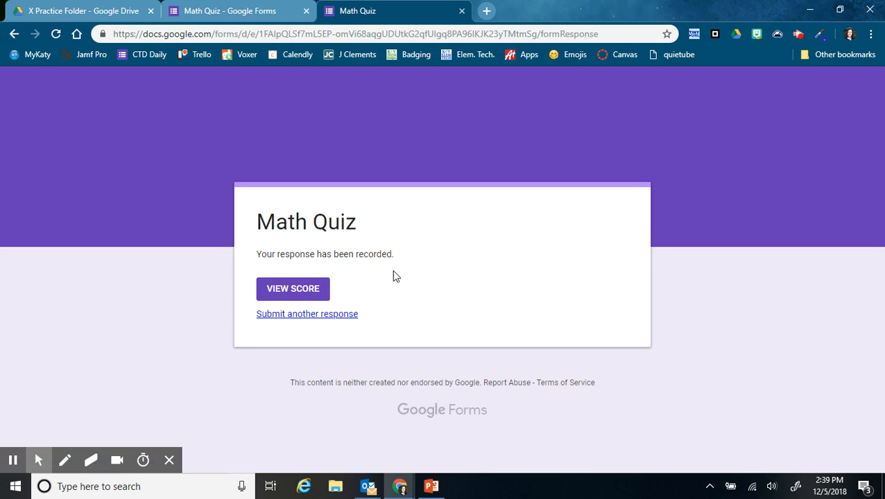
- View the score and marked answers of the submitted quiz, and close the score and preview pages
{"action": "left_click", "coordinate": [292, 290]}
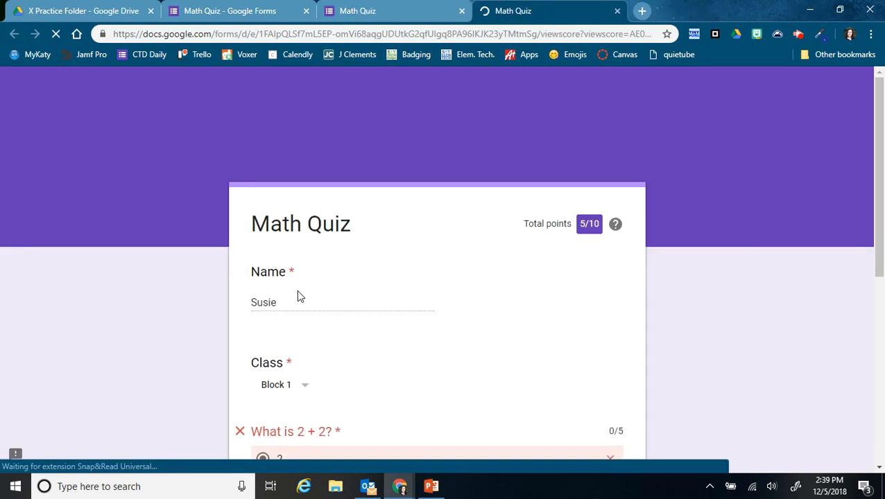
{"action": "left_click_drag", "start_coordinate": [878, 153], "coordinate": [875, 192]}
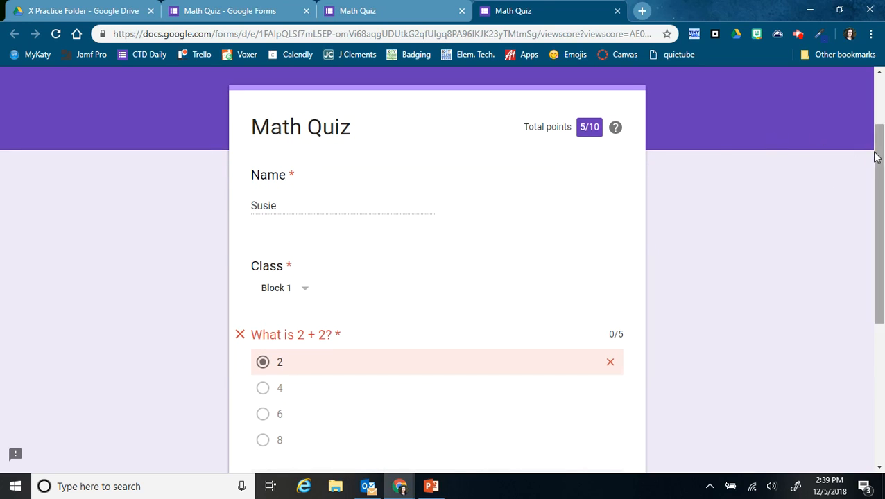
{"action": "left_click_drag", "start_coordinate": [877, 163], "coordinate": [875, 263]}
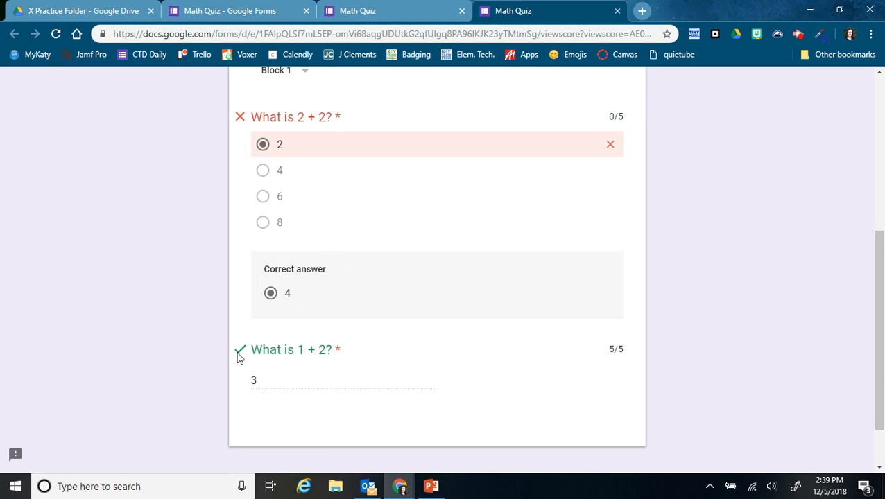
{"action": "scroll", "coordinate": [687, 341], "scroll_direction": "up", "scroll_amount": 5}
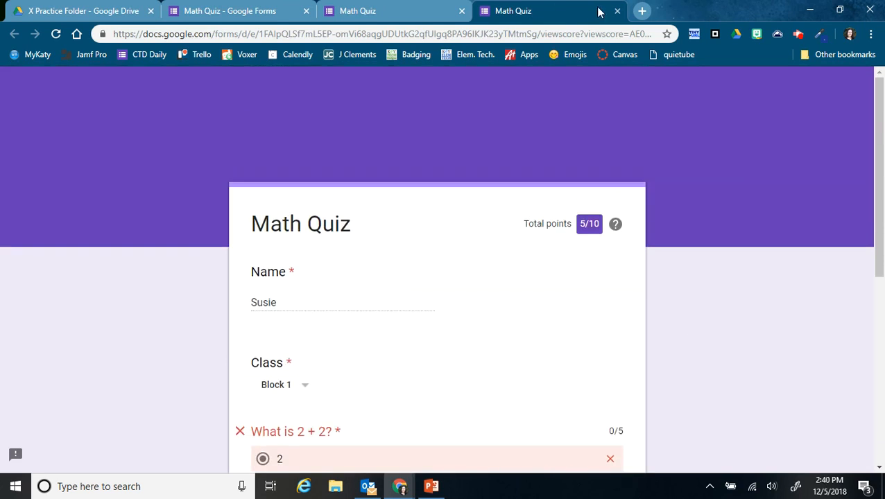
{"action": "left_click", "coordinate": [616, 12]}
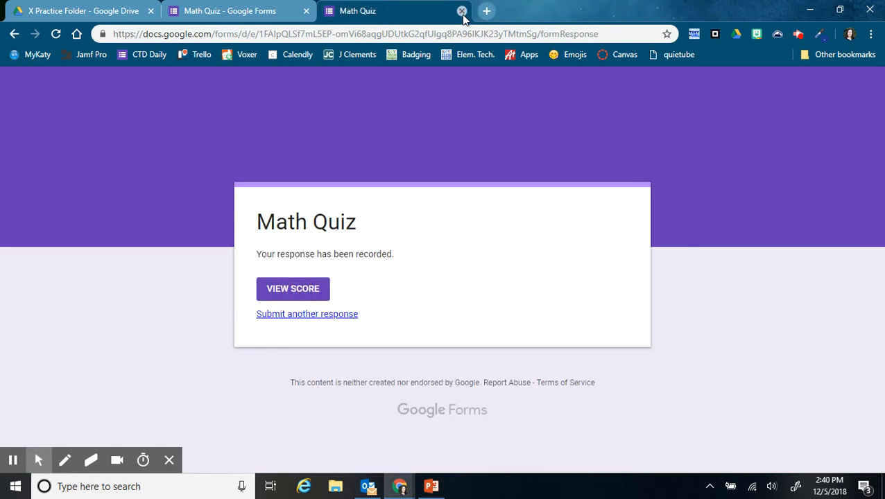
{"action": "left_click", "coordinate": [463, 12]}
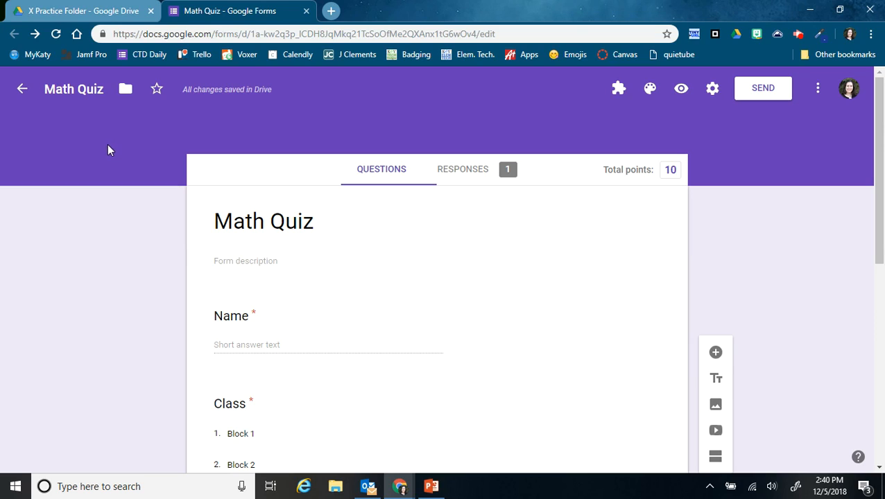
- Review the summary of the Math Quiz responses, including the insights, points distribution and frequently missed questions
{"action": "left_click", "coordinate": [509, 174]}
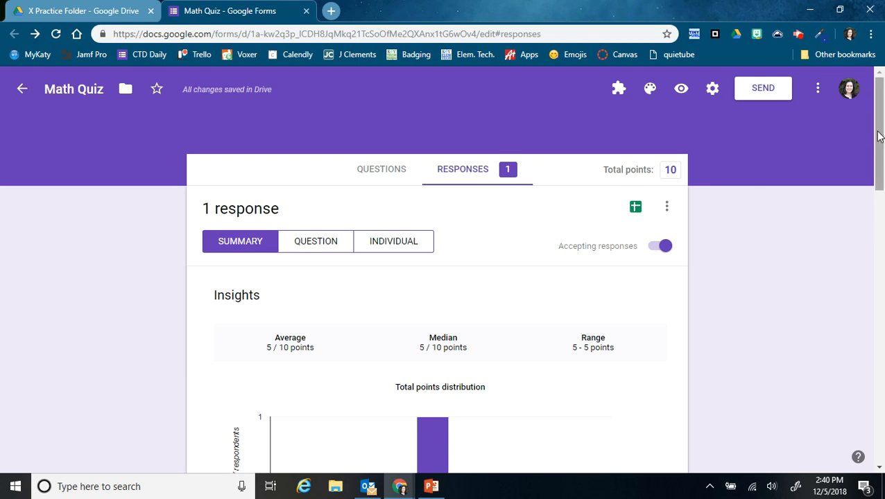
{"action": "scroll", "coordinate": [517, 283], "scroll_direction": "down", "scroll_amount": 2}
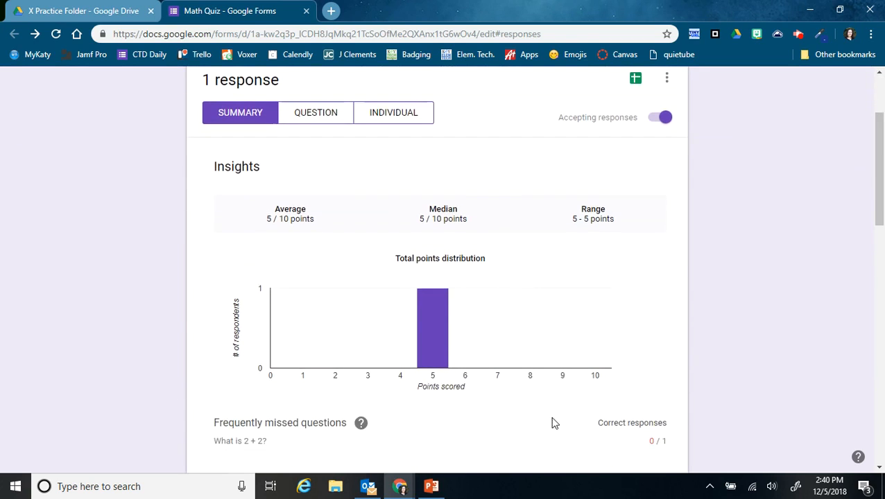
{"action": "mouse_move", "coordinate": [436, 372]}
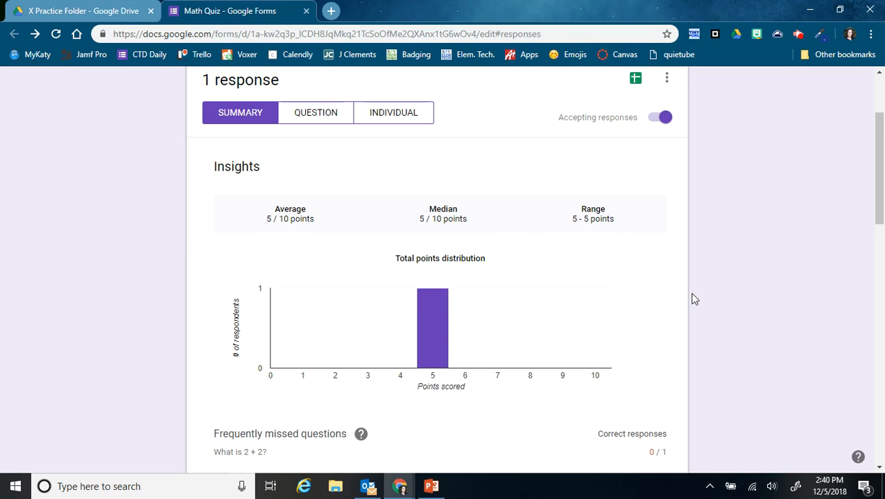
{"action": "scroll", "coordinate": [694, 294], "scroll_direction": "down", "scroll_amount": 4}
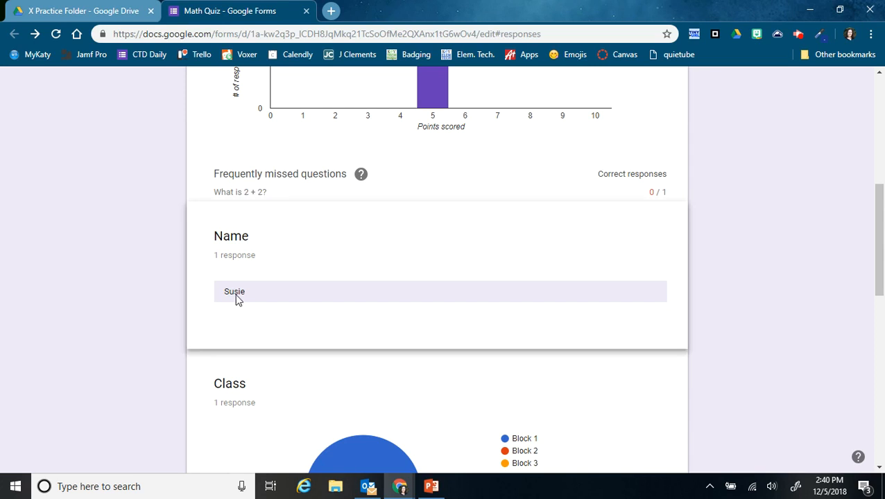
{"action": "left_click_drag", "start_coordinate": [883, 223], "coordinate": [871, 97]}
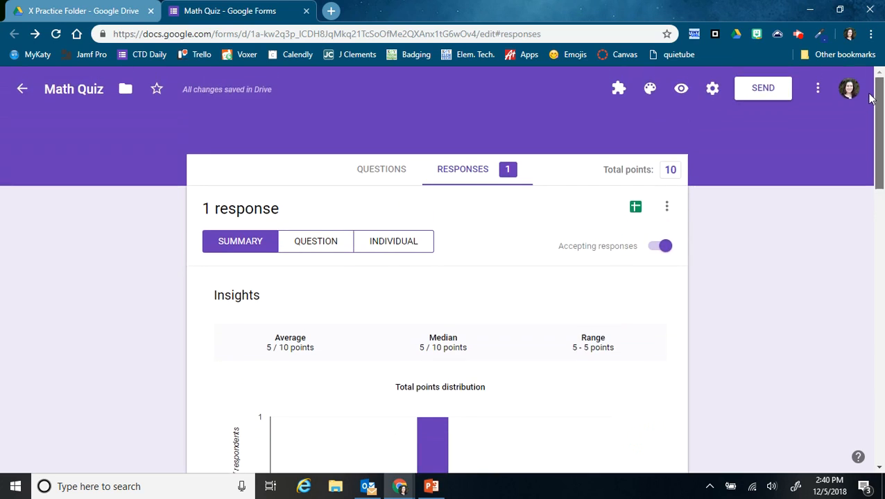
- Review the responses question by question from Name through "What is 2 + 2?", checking that question's answer options
{"action": "left_click", "coordinate": [314, 248]}
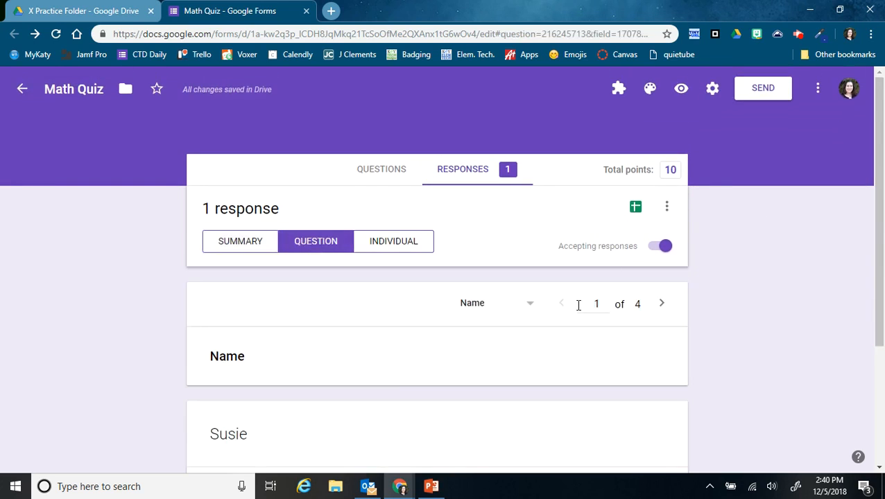
{"action": "left_click_drag", "start_coordinate": [873, 165], "coordinate": [871, 263]}
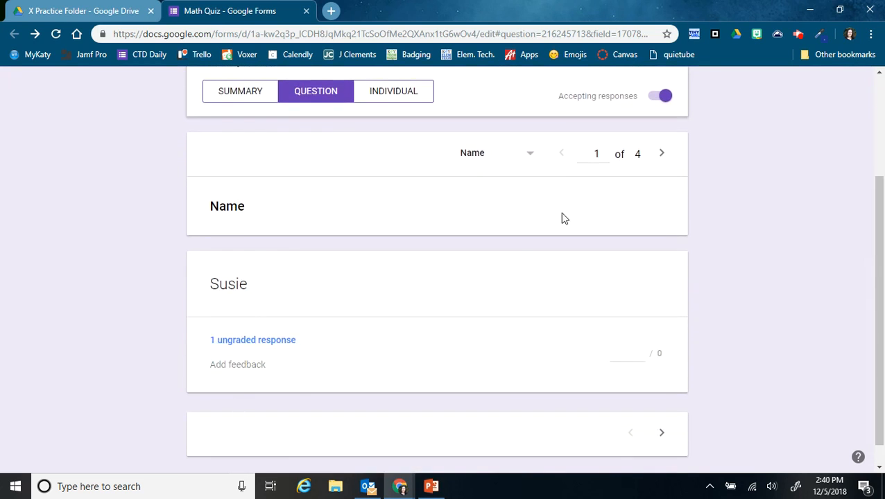
{"action": "left_click", "coordinate": [665, 155]}
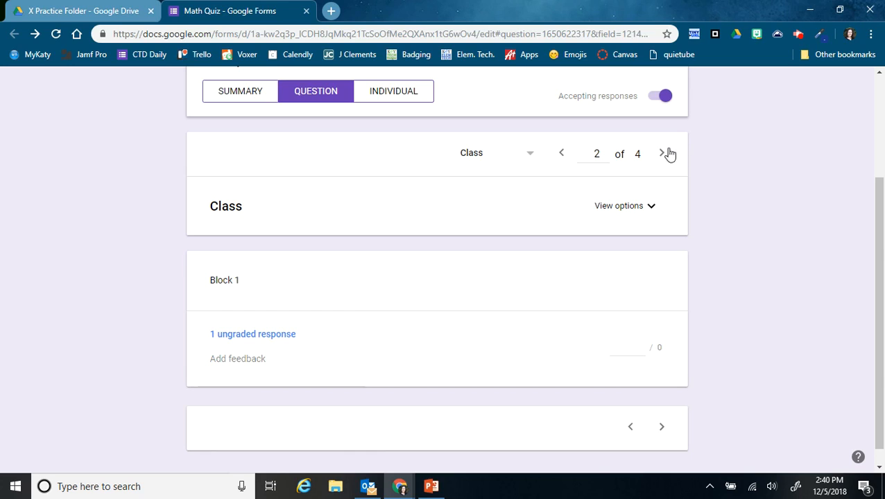
{"action": "left_click", "coordinate": [664, 153]}
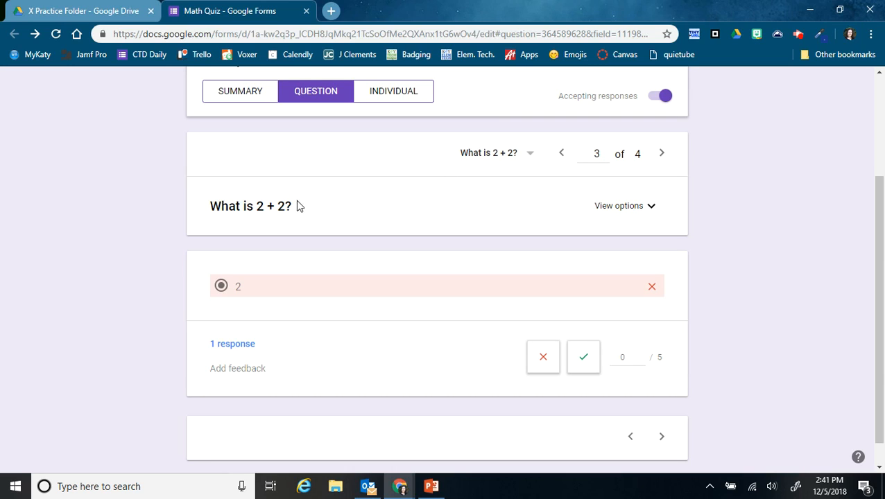
{"action": "scroll", "coordinate": [267, 285], "scroll_direction": "down", "scroll_amount": 1}
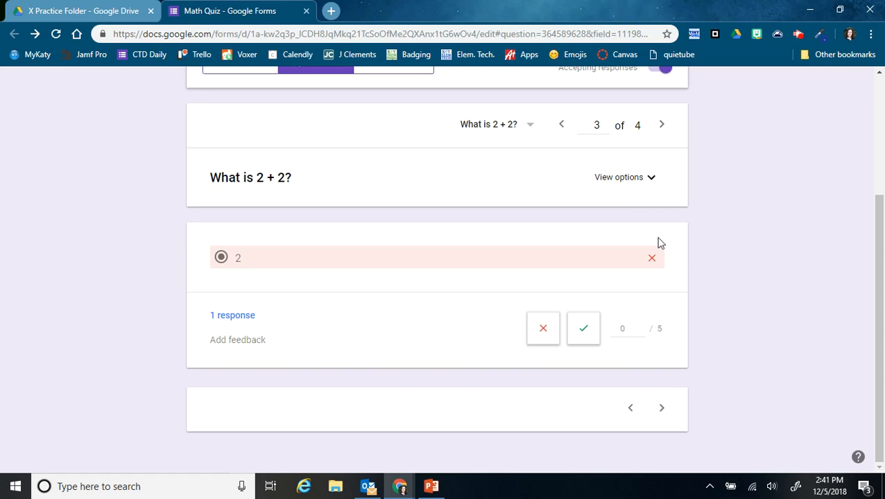
{"action": "left_click", "coordinate": [649, 180]}
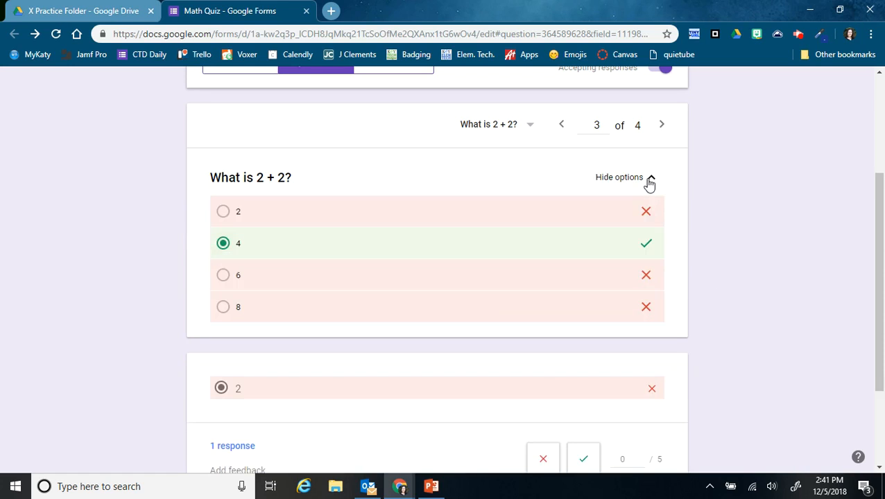
{"action": "left_click", "coordinate": [649, 180]}
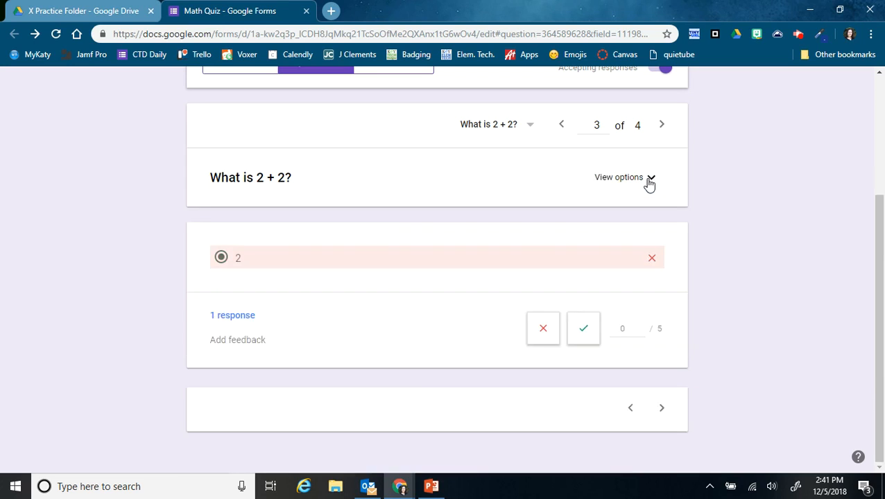
{"action": "scroll", "coordinate": [722, 259], "scroll_direction": "up", "scroll_amount": 2}
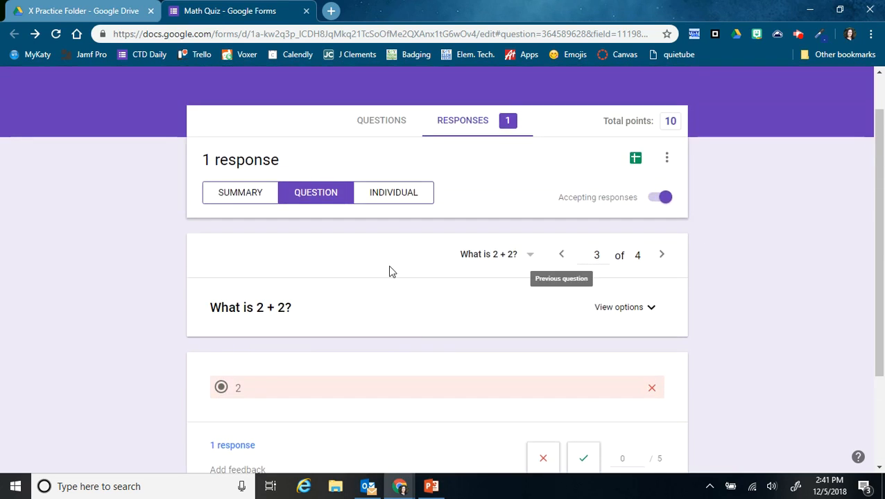
- Examine the student's individual response, including the total score and the points for each question
{"action": "left_click", "coordinate": [389, 200]}
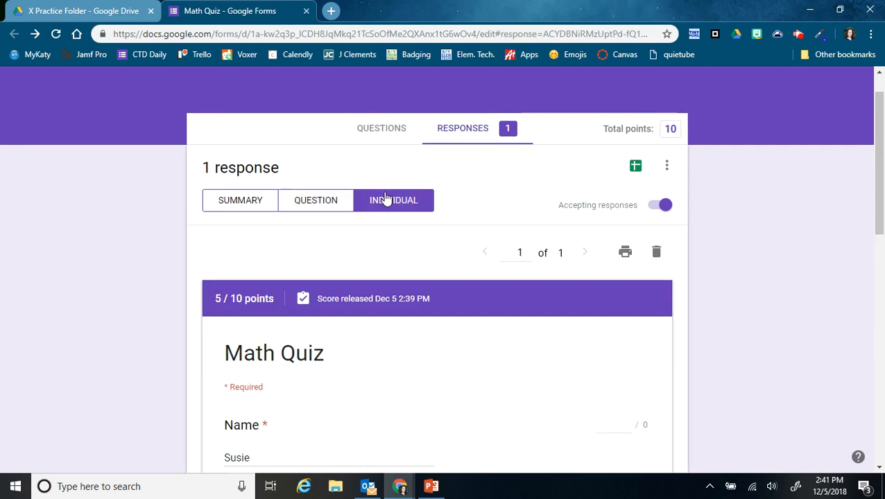
{"action": "scroll", "coordinate": [738, 249], "scroll_direction": "down", "scroll_amount": 3}
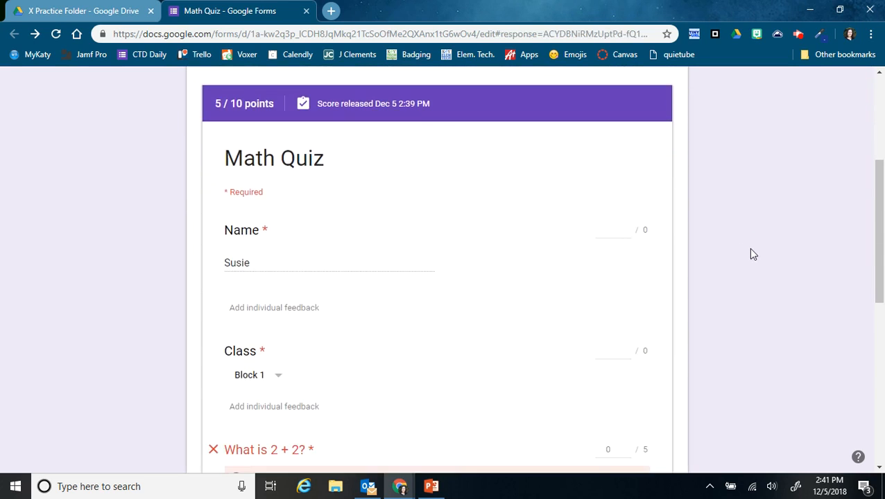
{"action": "scroll", "coordinate": [771, 248], "scroll_direction": "down", "scroll_amount": 2}
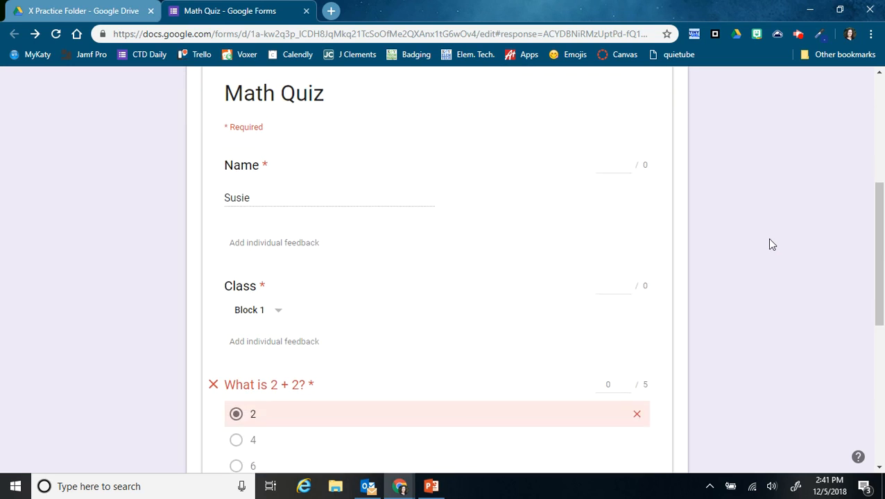
{"action": "scroll", "coordinate": [771, 248], "scroll_direction": "down", "scroll_amount": 5}
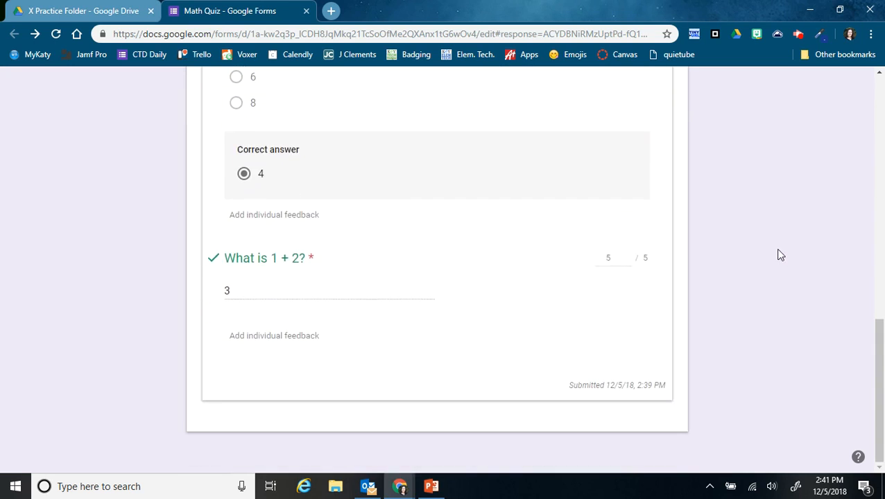
{"action": "scroll", "coordinate": [779, 254], "scroll_direction": "up", "scroll_amount": 10}
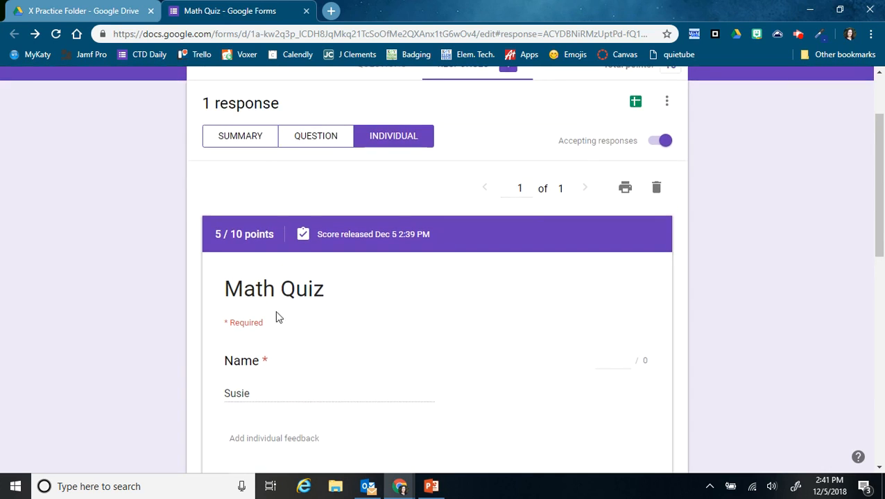
{"action": "left_click_drag", "start_coordinate": [214, 235], "coordinate": [275, 234]}
{"action": "scroll", "coordinate": [179, 263], "scroll_direction": "down", "scroll_amount": 7}
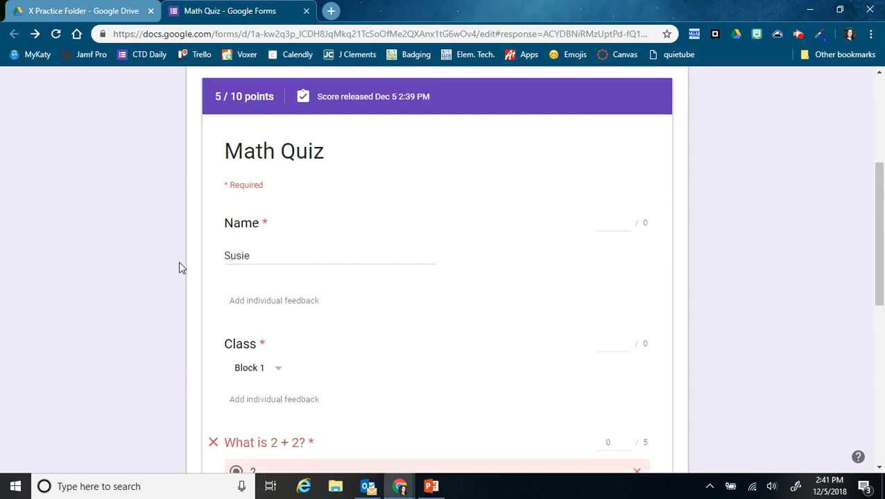
{"action": "scroll", "coordinate": [258, 389], "scroll_direction": "down", "scroll_amount": 2}
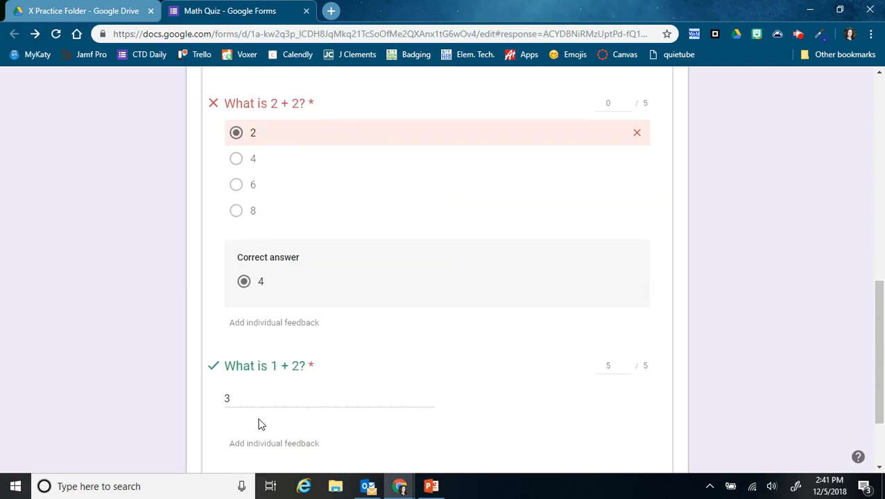
{"action": "scroll", "coordinate": [443, 412], "scroll_direction": "up", "scroll_amount": 10}
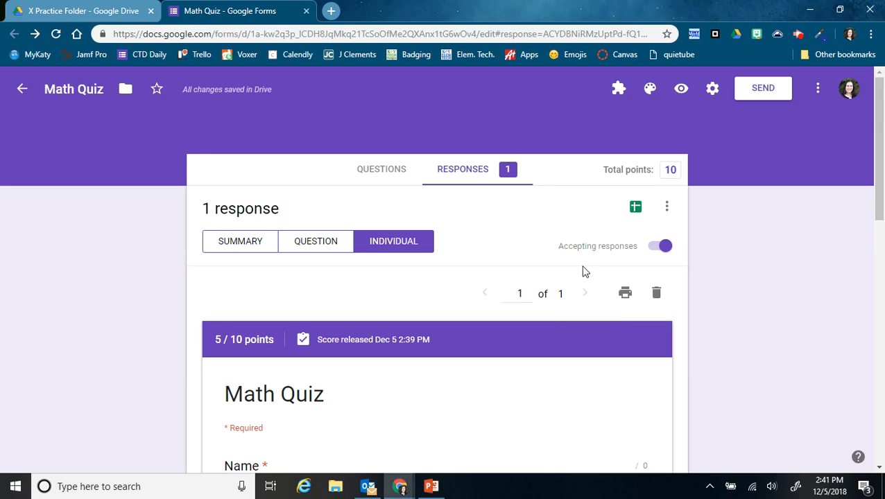
- Create a new spreadsheet named "Math Quiz (Responses)" for the quiz responses and look over the student's row
{"action": "left_click", "coordinate": [636, 208]}
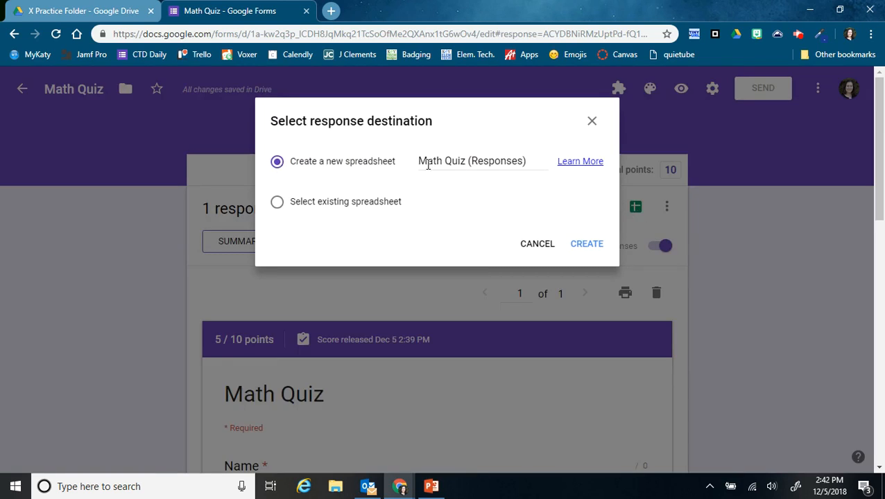
{"action": "left_click", "coordinate": [585, 250]}
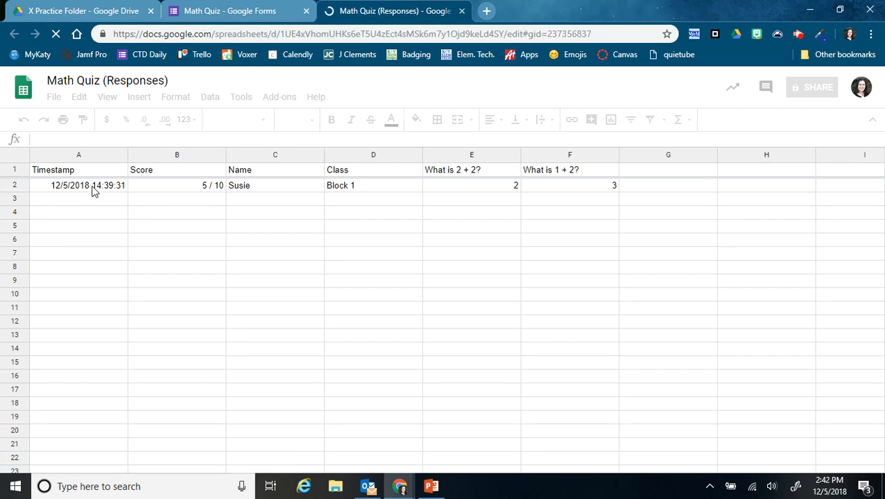
{"action": "left_click", "coordinate": [155, 191]}
{"action": "left_click", "coordinate": [271, 192]}
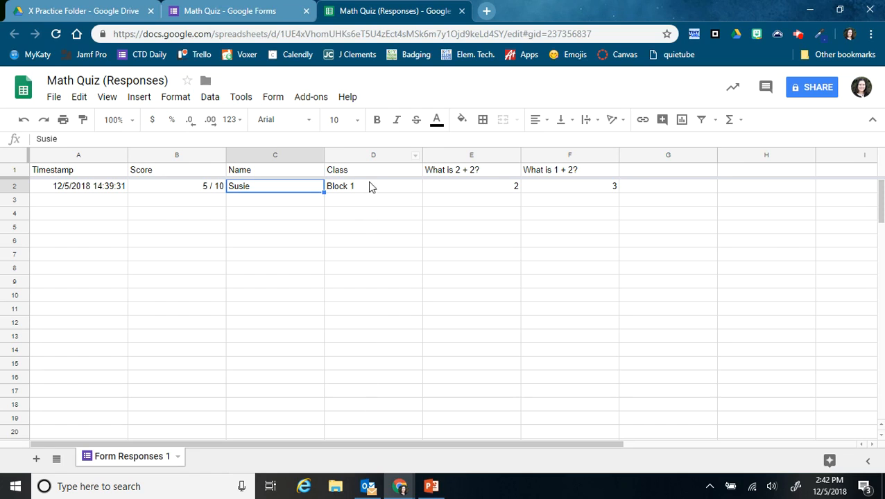
- Sort the response sheet from A to Z by the Class column
{"action": "left_click", "coordinate": [415, 155]}
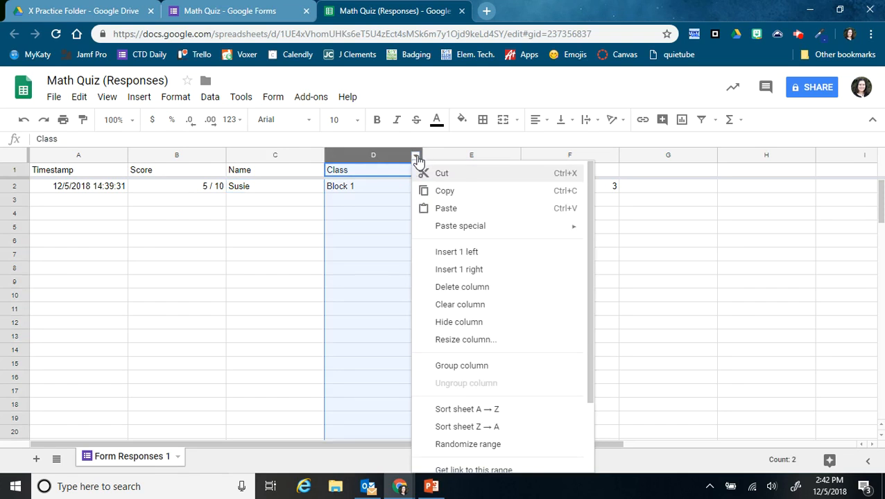
{"action": "left_click", "coordinate": [480, 415]}
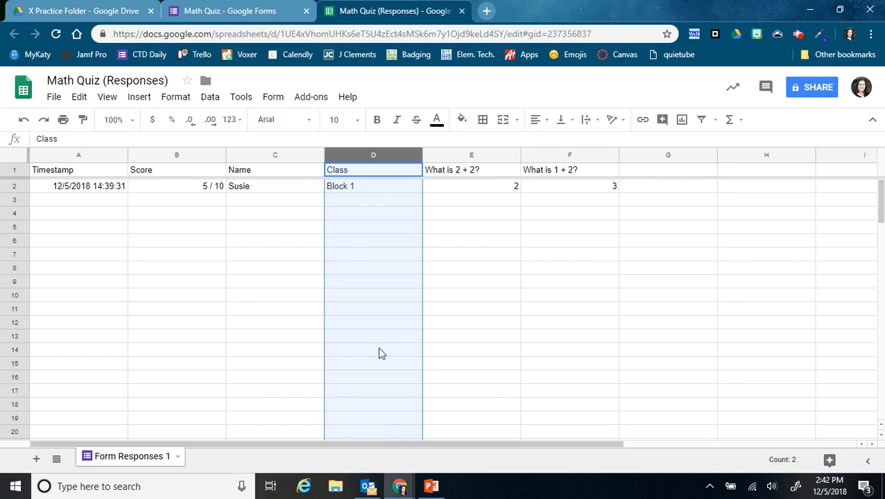
- Look at the sorting options for the Score column and return to the Math Quiz form
{"action": "left_click", "coordinate": [219, 156]}
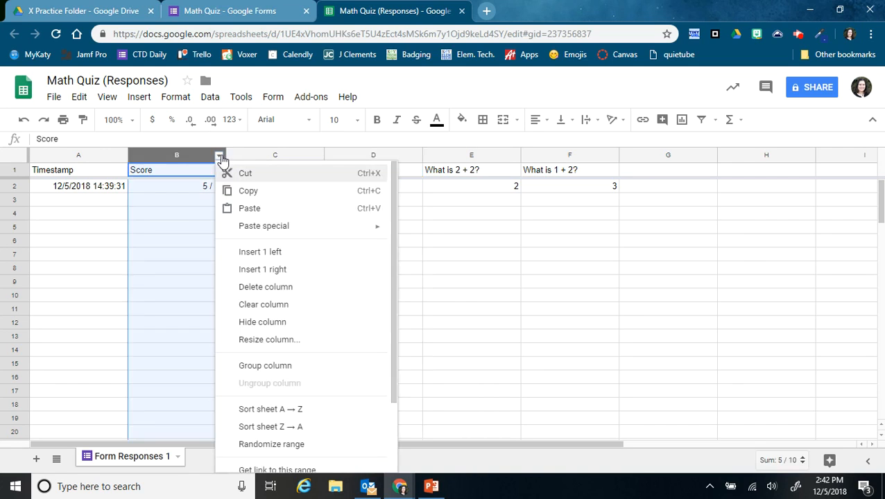
{"action": "left_click", "coordinate": [438, 271]}
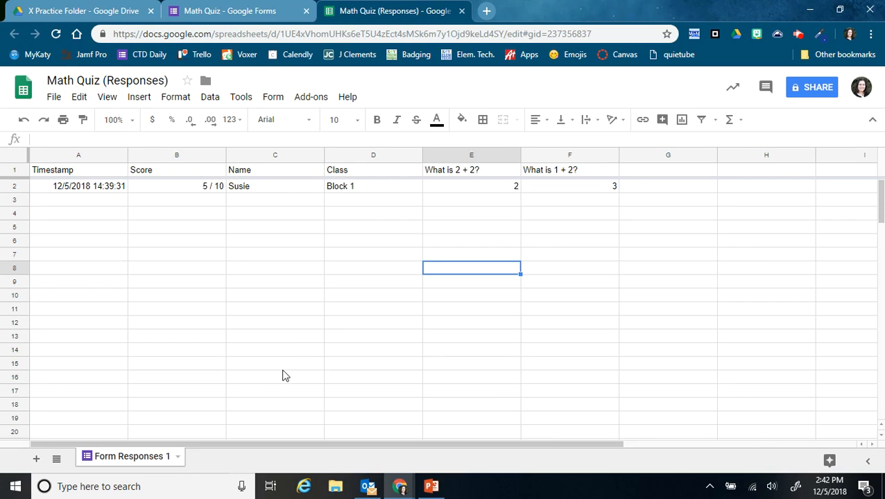
{"action": "left_click", "coordinate": [232, 10]}
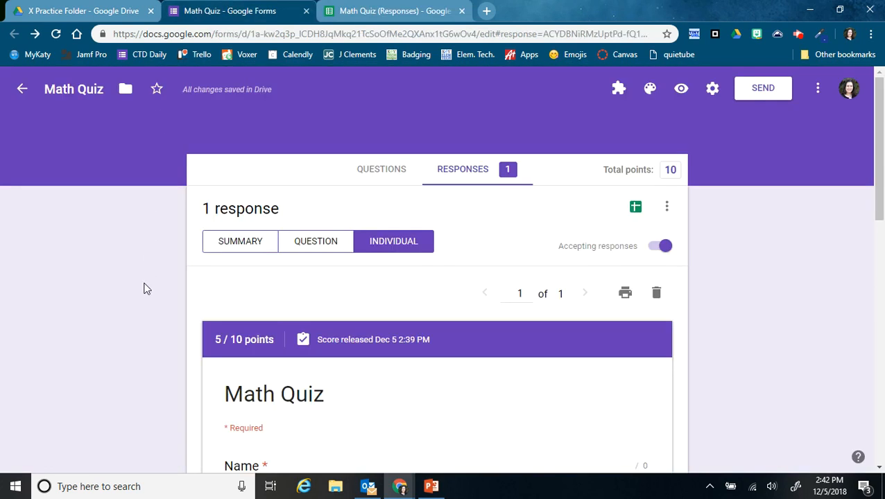